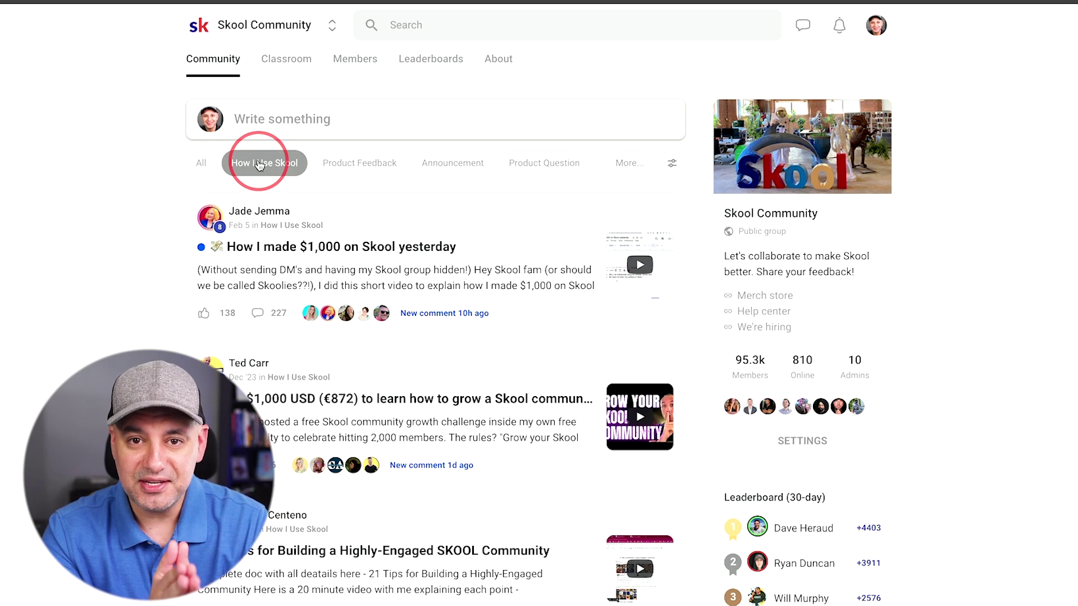
Browse the community's Classroom tab and open the Skool 101 course.
click(287, 59)
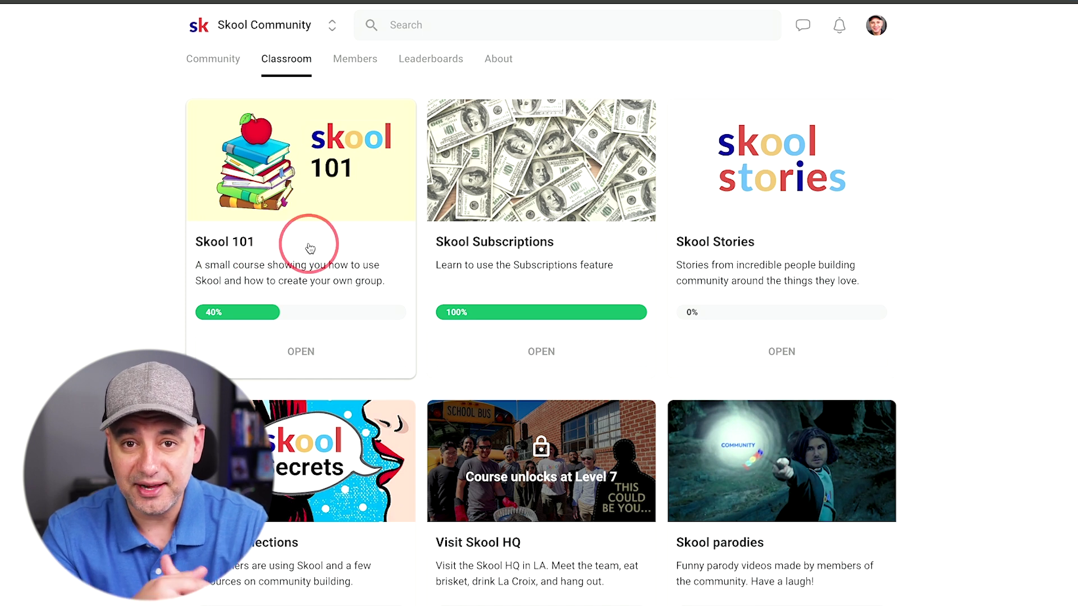
click(310, 248)
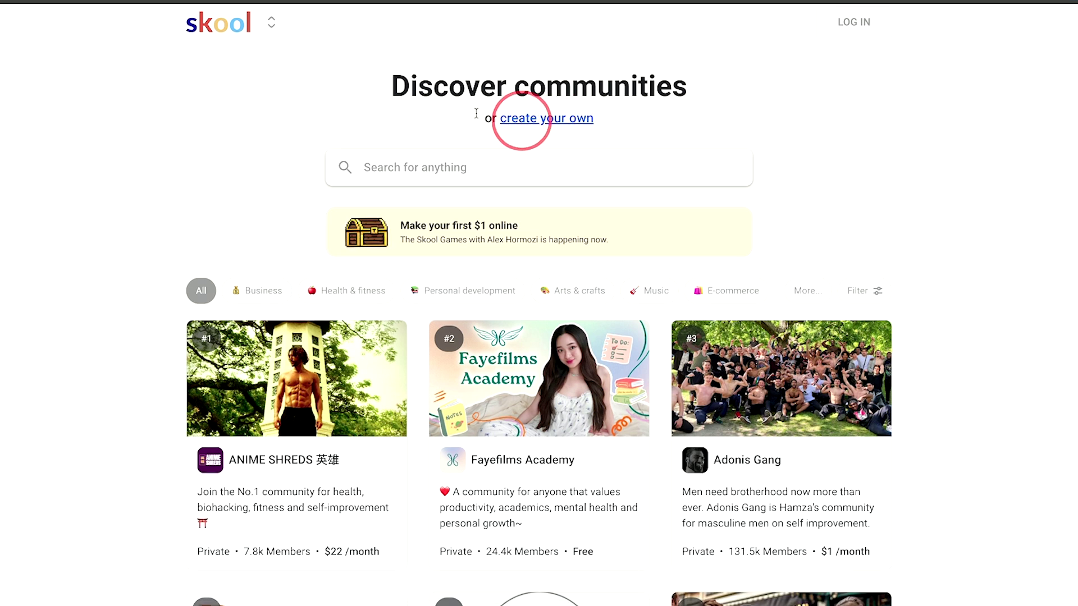
Check the community switcher, filter Discover by Business and Health & fitness, then create your own community.
click(272, 22)
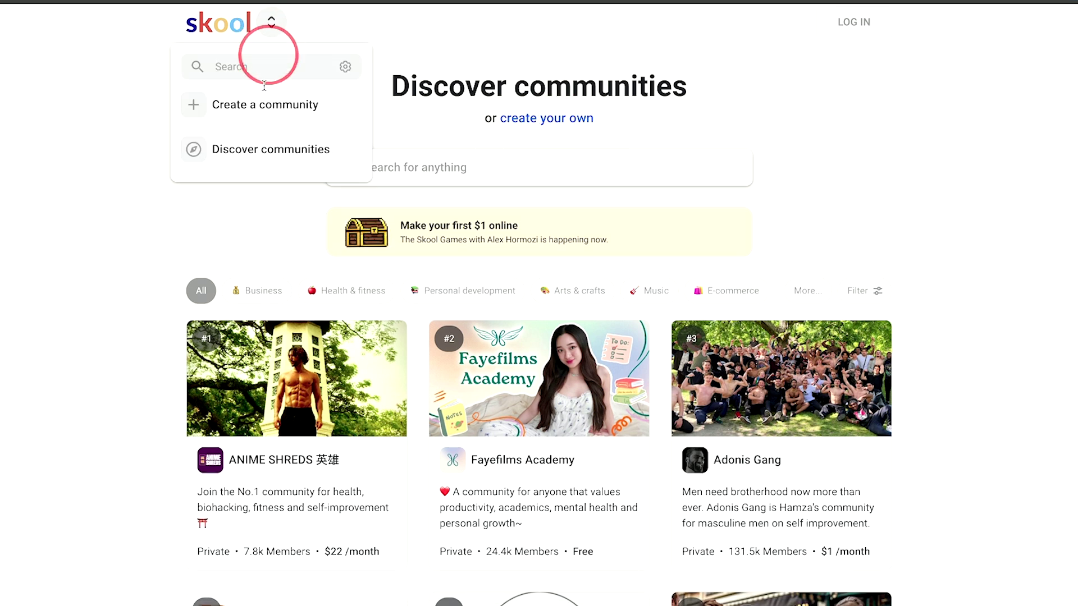
click(954, 237)
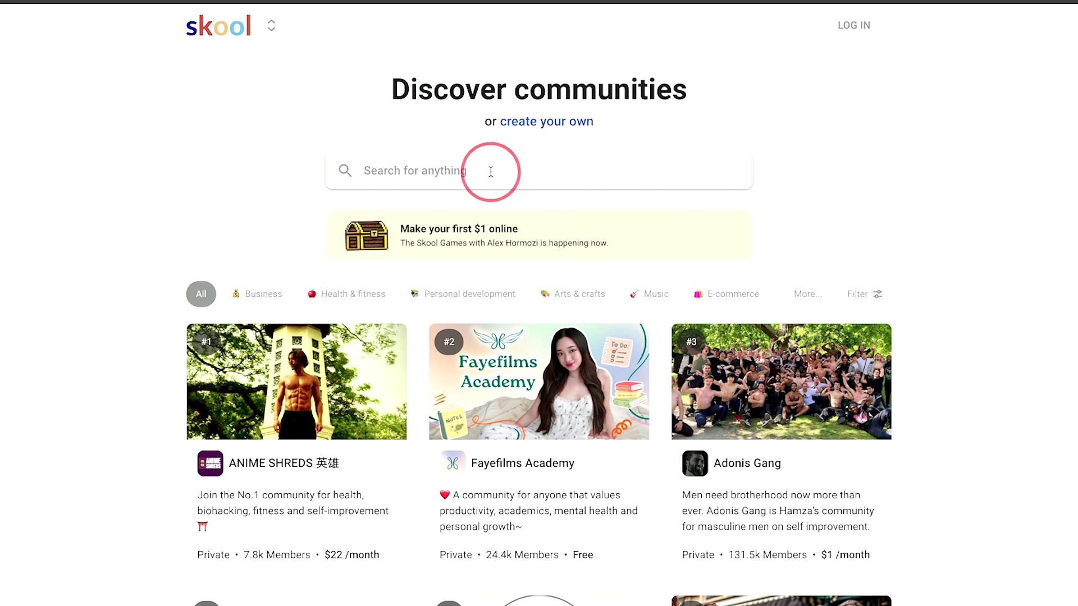
click(263, 294)
click(370, 296)
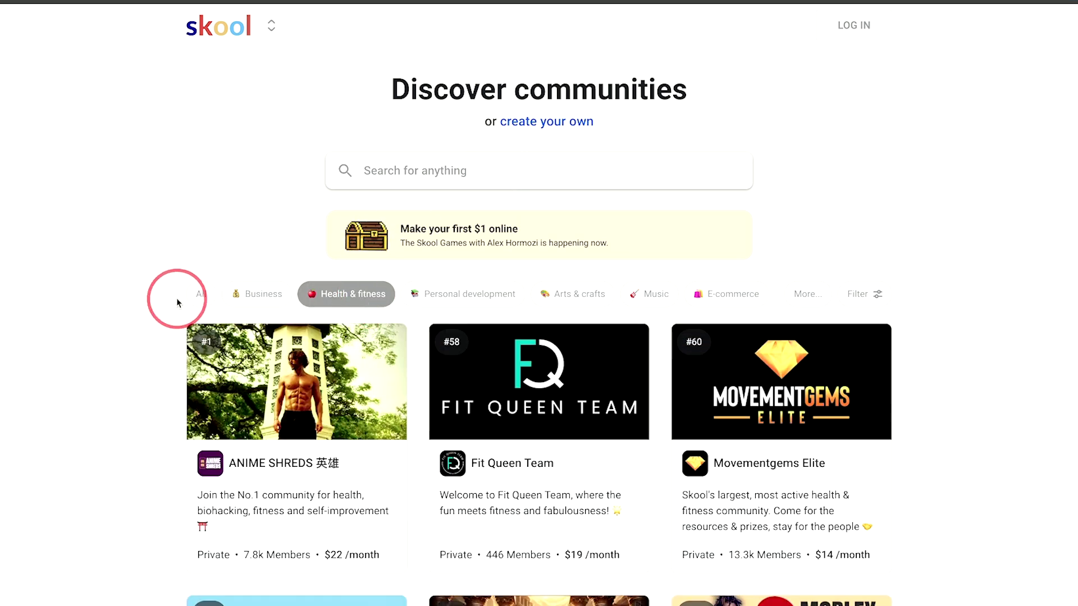
click(201, 294)
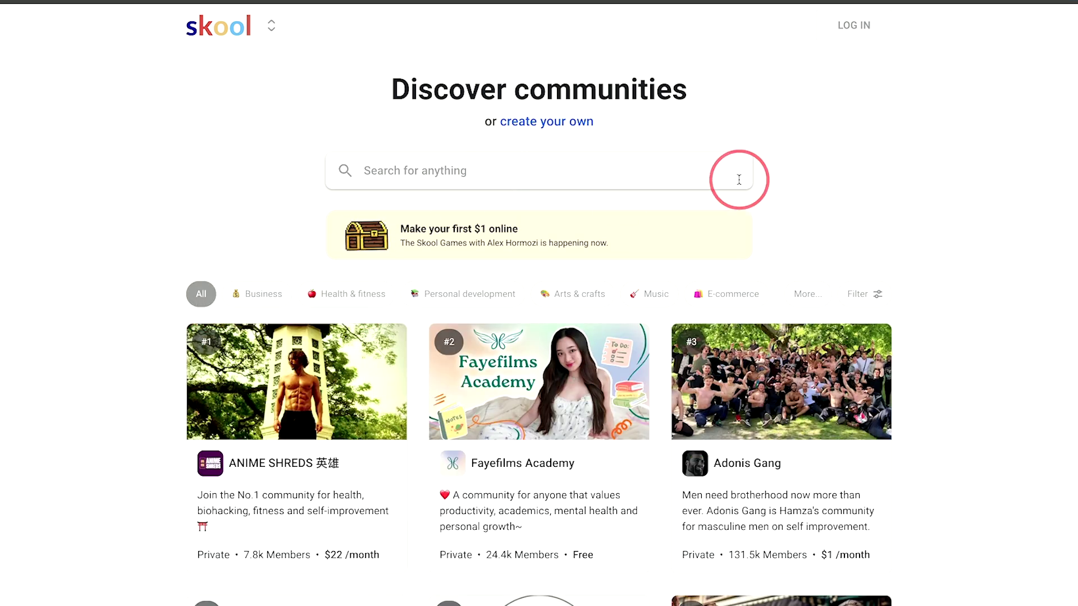
click(547, 121)
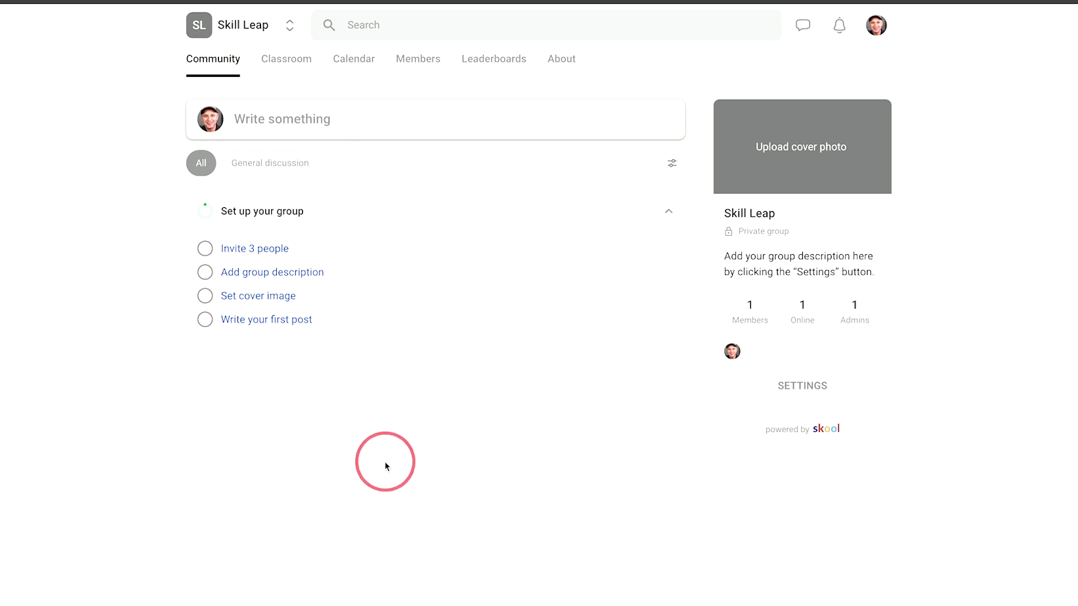
Visit Skill Leap's Classroom, Calendar, Members, Leaderboards, About and Community tabs, then open Settings.
click(287, 59)
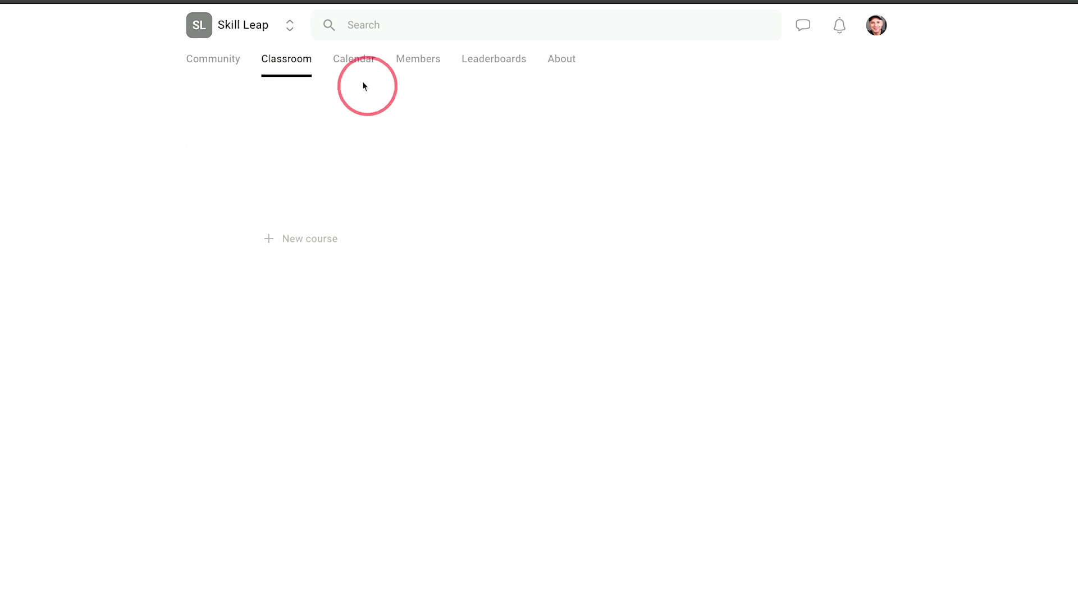
click(353, 69)
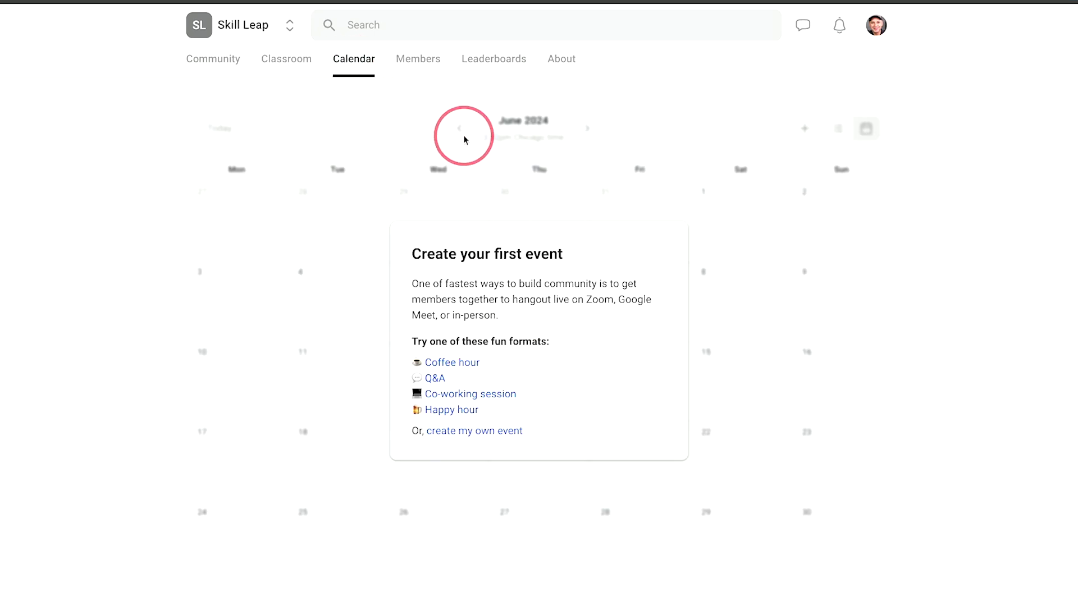
click(419, 61)
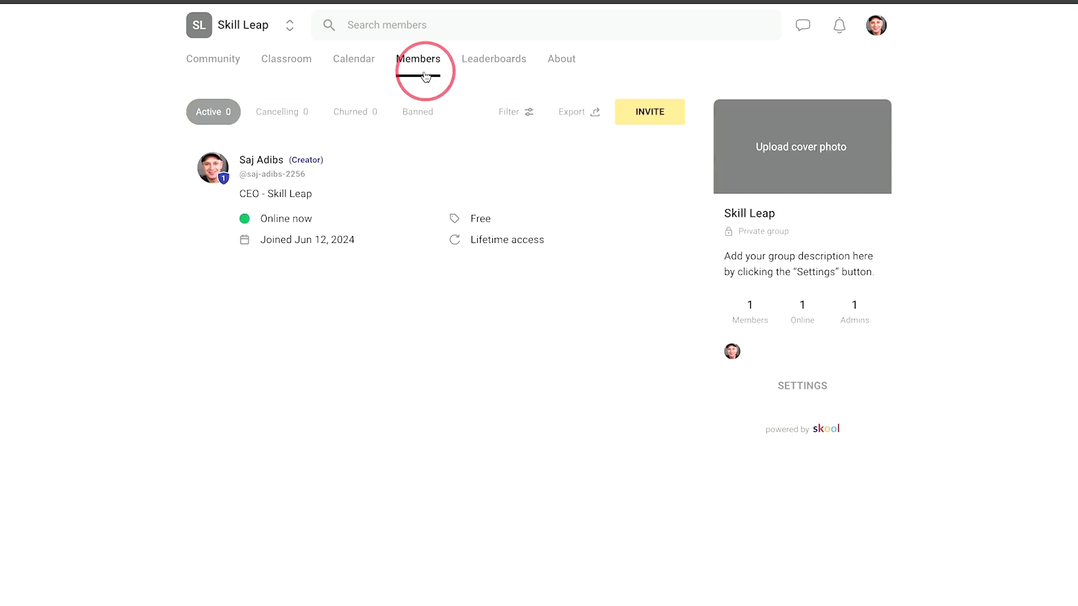
click(493, 59)
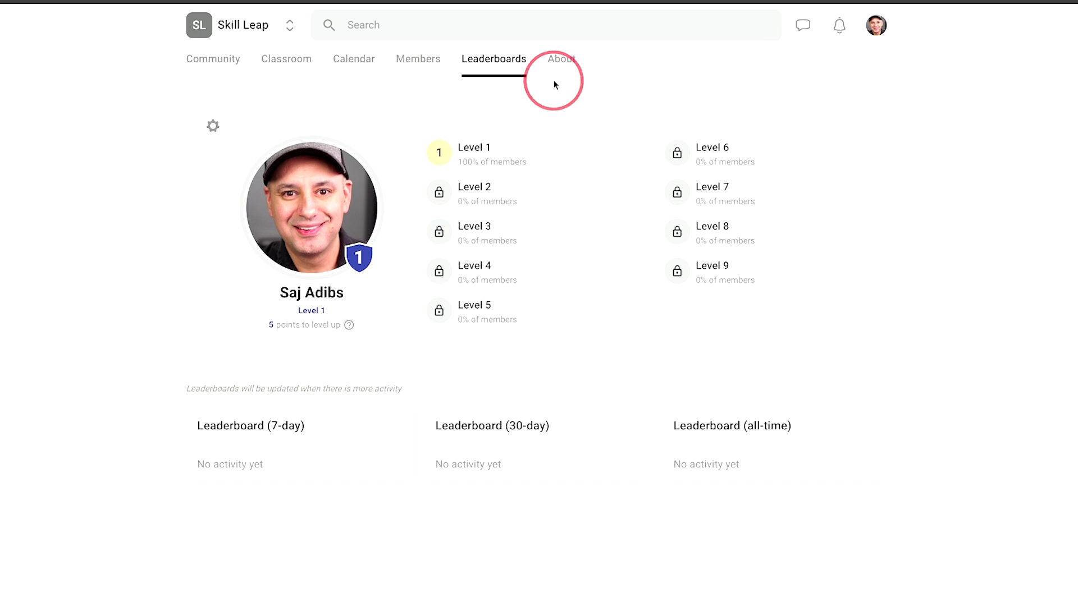
click(561, 61)
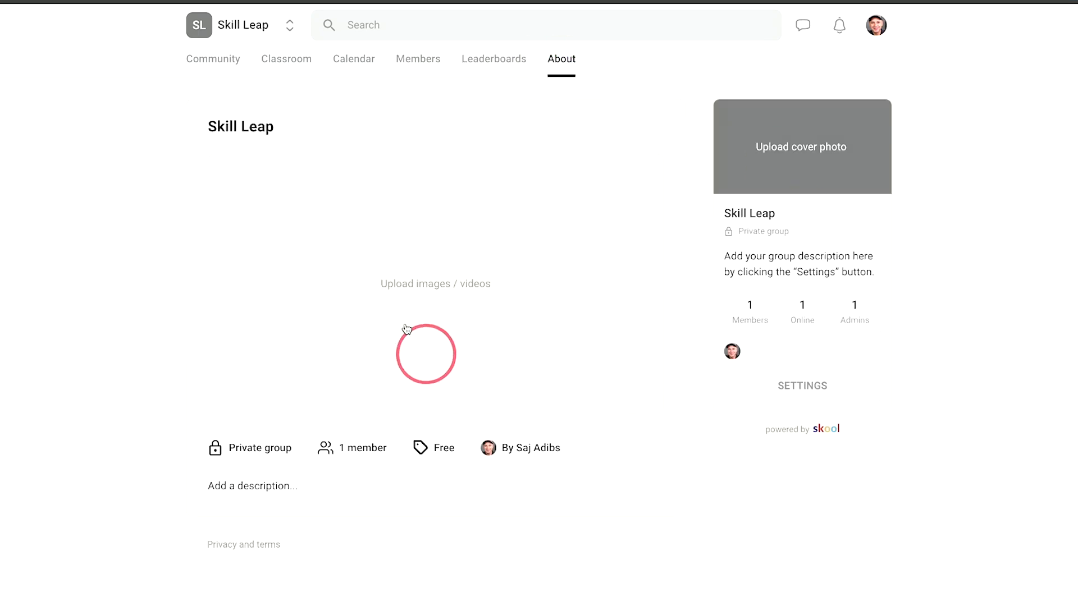
click(214, 61)
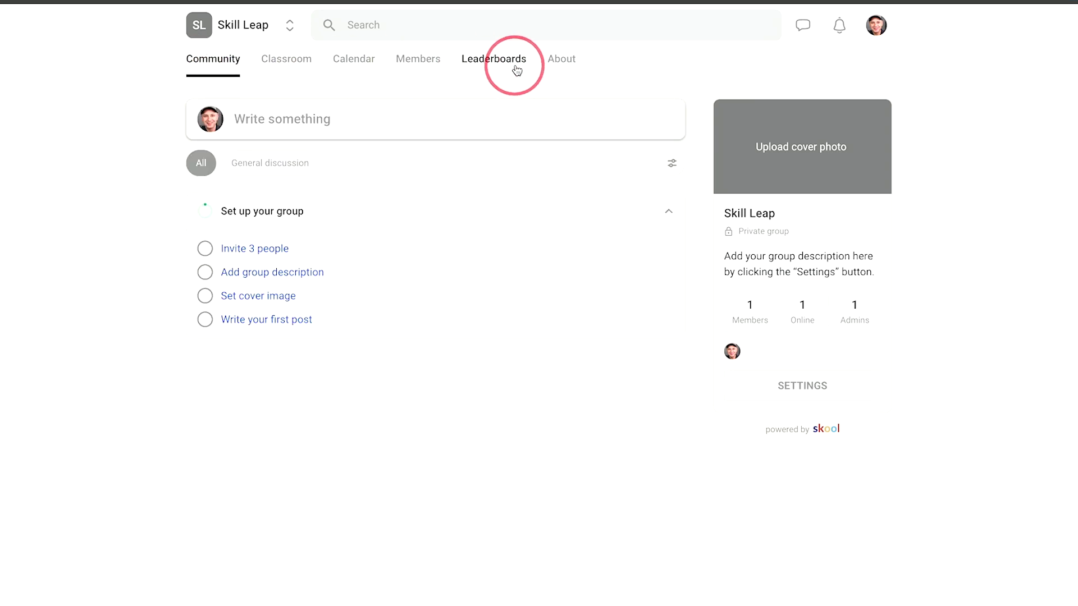
click(802, 386)
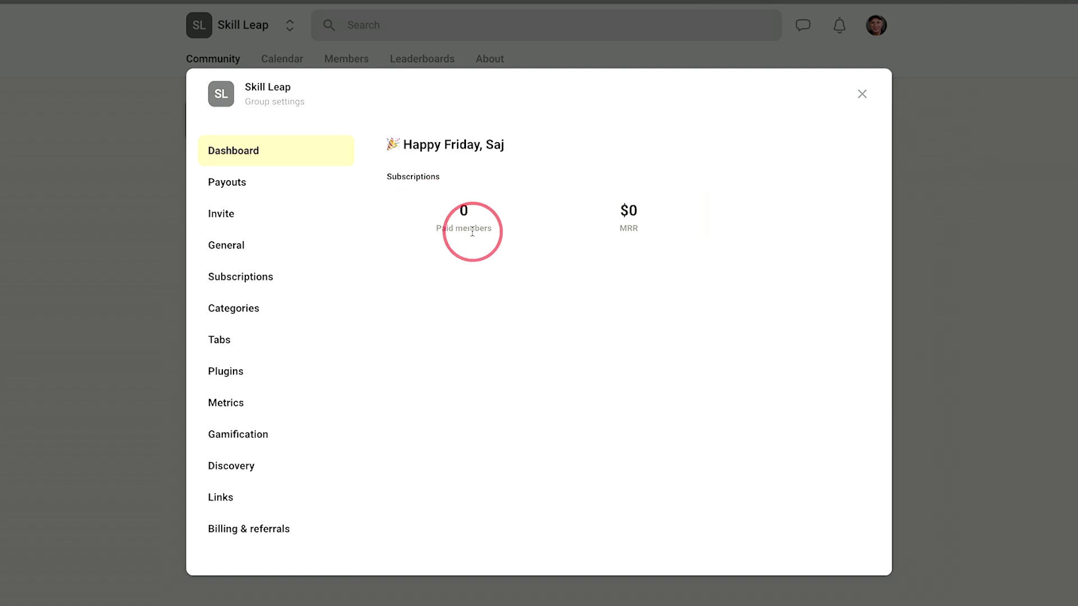
Review the dashboard's Paid members, MRR and $0 figures, then the Payouts and Invite pages.
drag(436, 229, 493, 230)
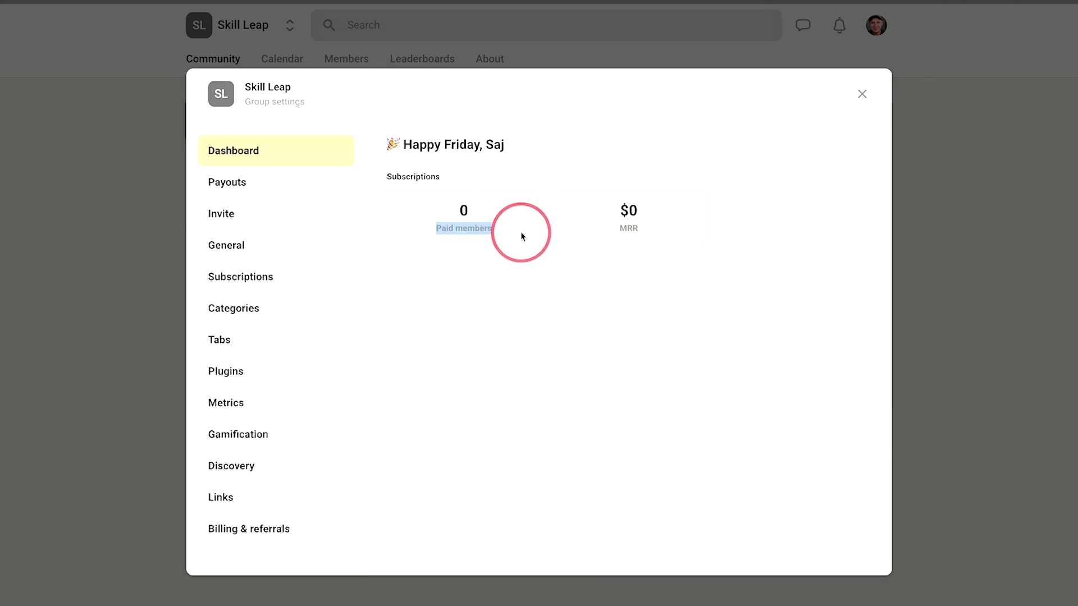
drag(646, 228, 621, 228)
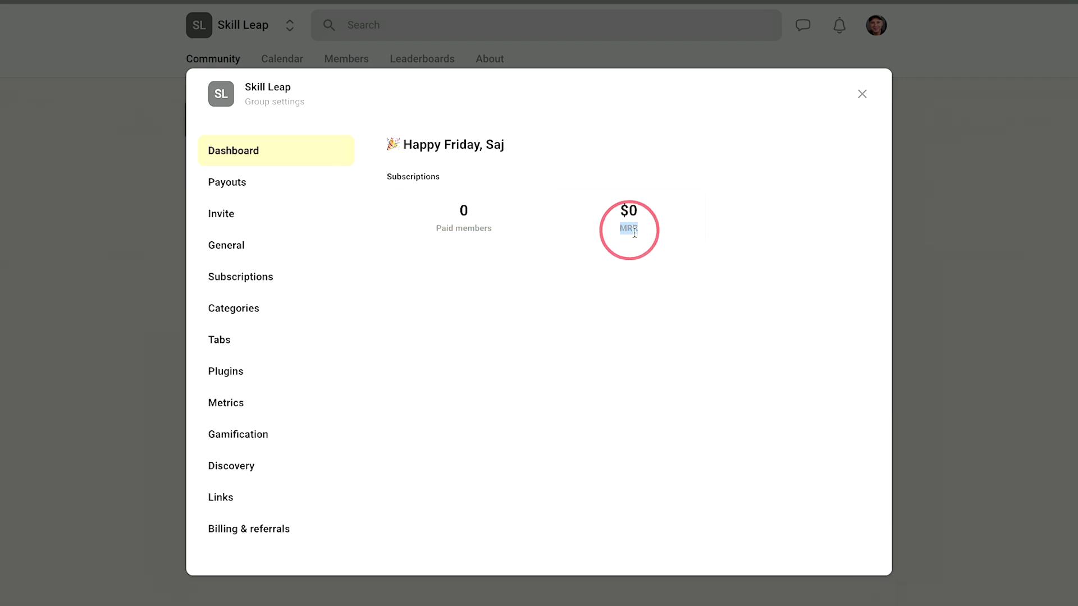
click(631, 231)
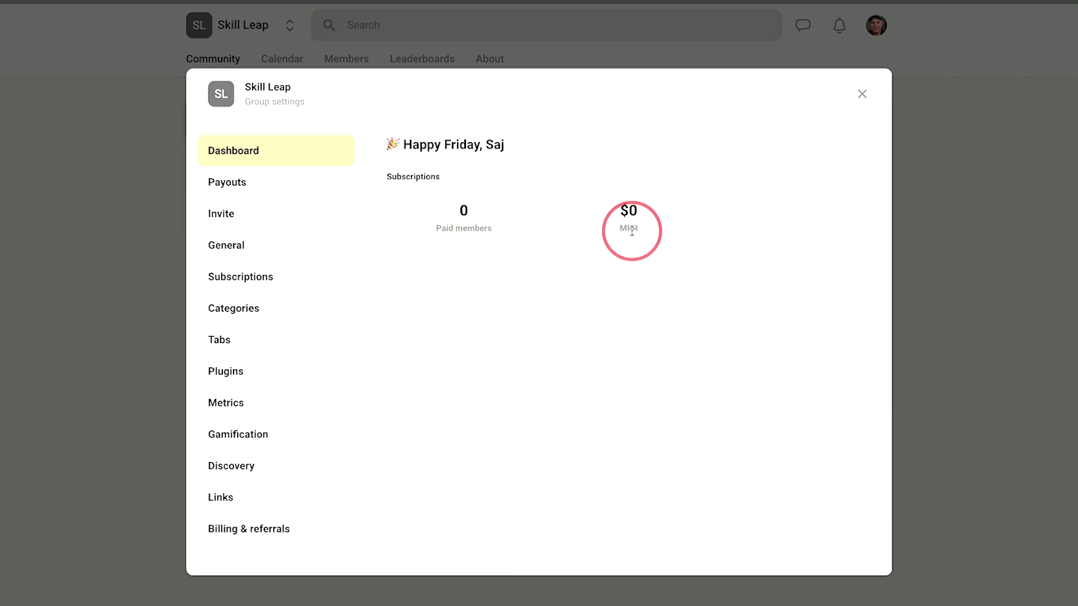
double_click(629, 211)
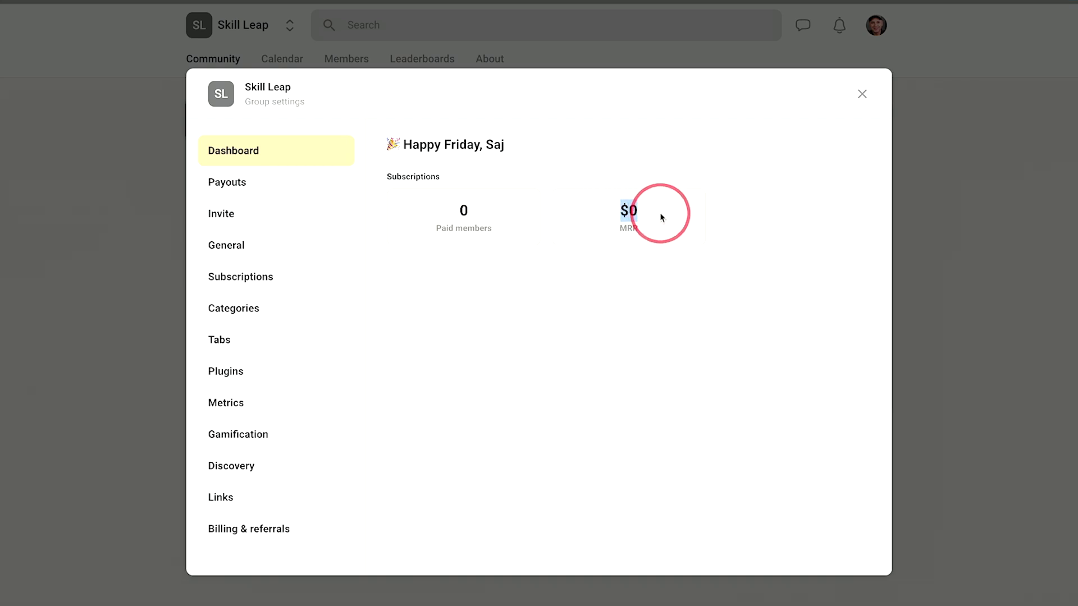
click(631, 221)
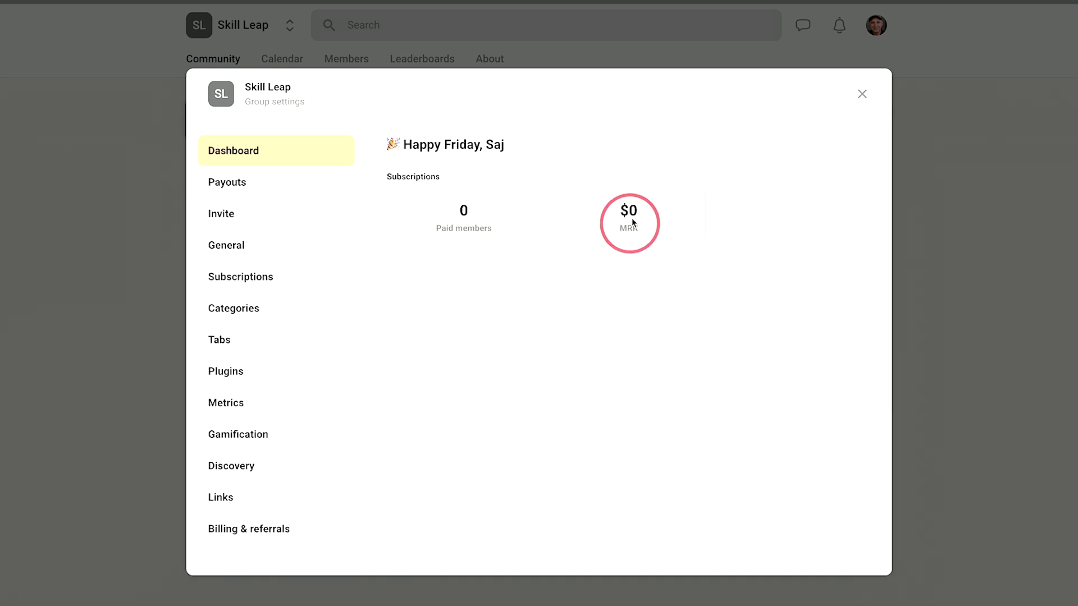
click(228, 182)
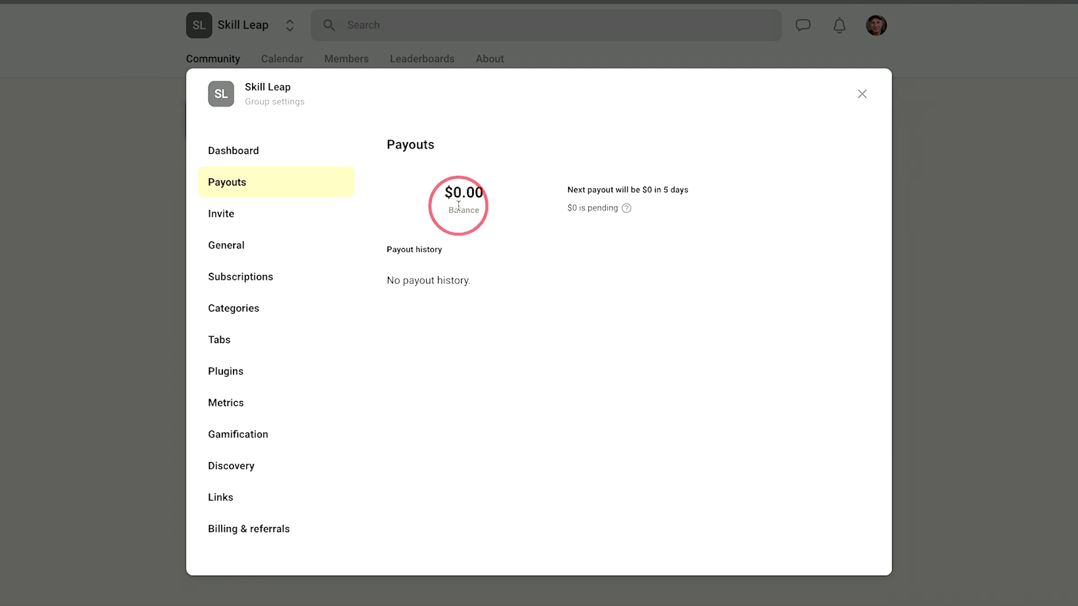
click(249, 216)
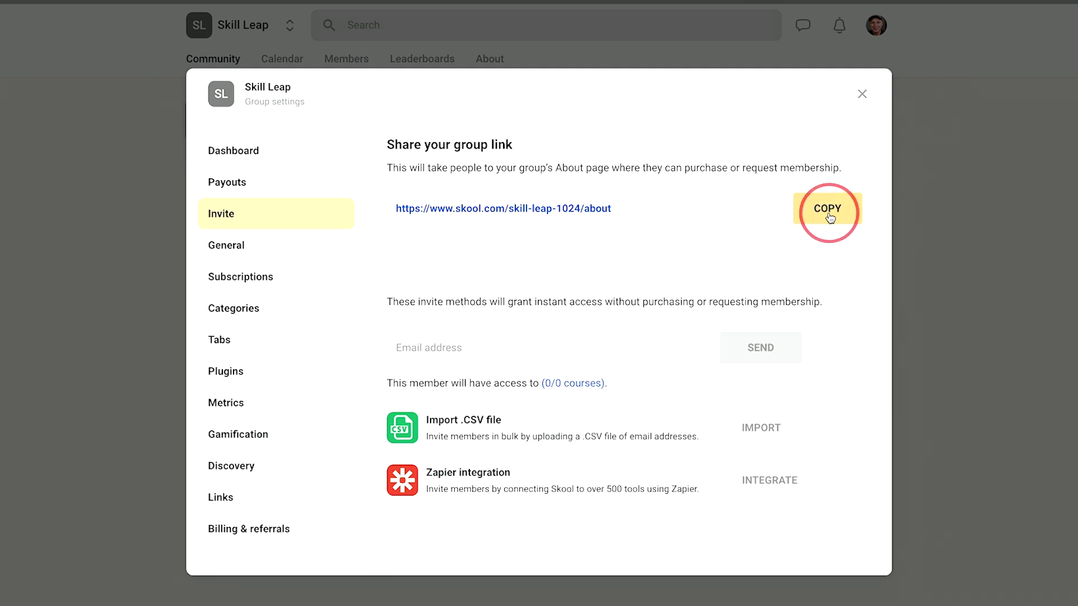
View the General settings page, then the Subscriptions page showing the Free tier.
click(377, 246)
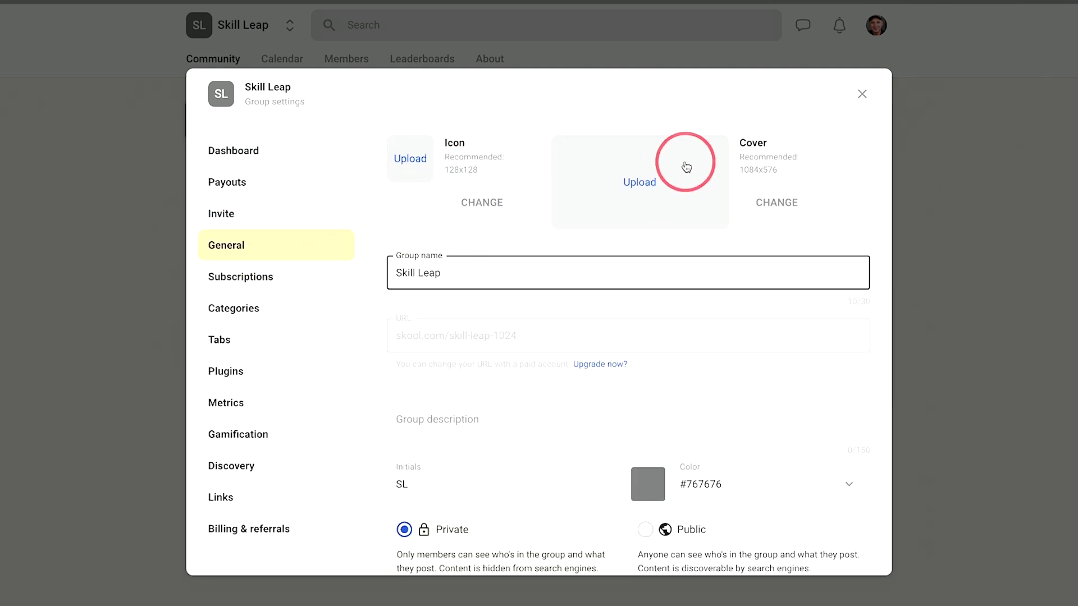
scroll(687, 167, down, 2)
scroll(488, 210, down, 2)
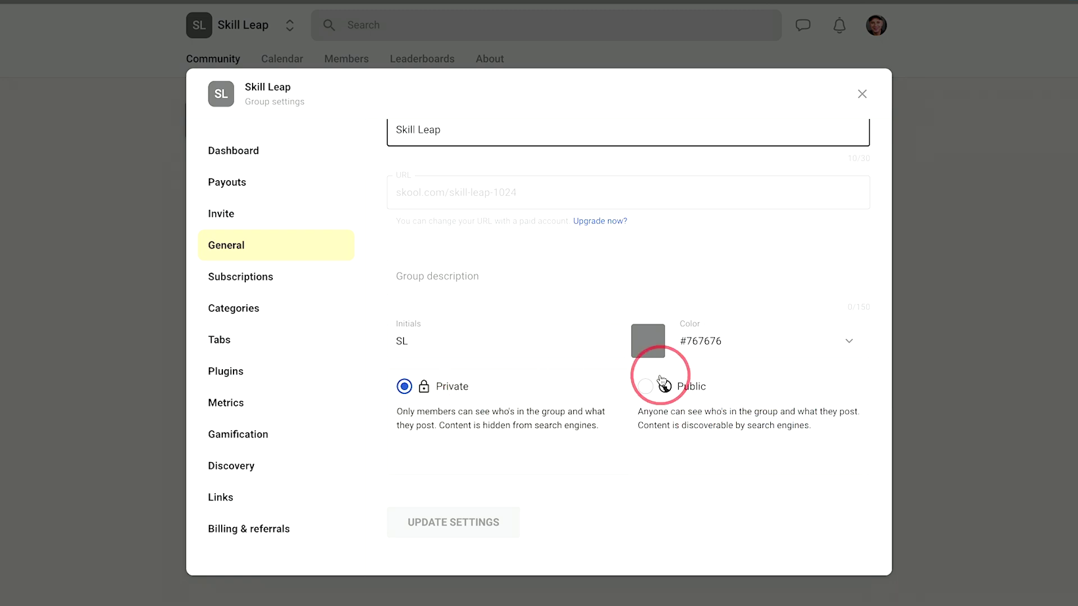
click(253, 278)
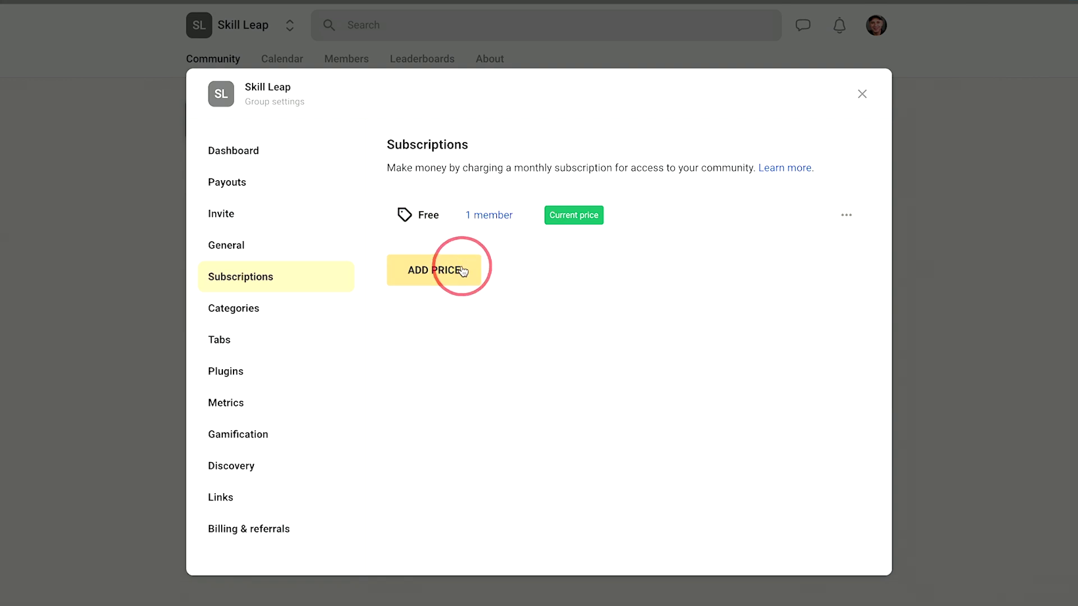
Start adding a paid subscription price and read the 'Connect your bank account' notice.
click(422, 272)
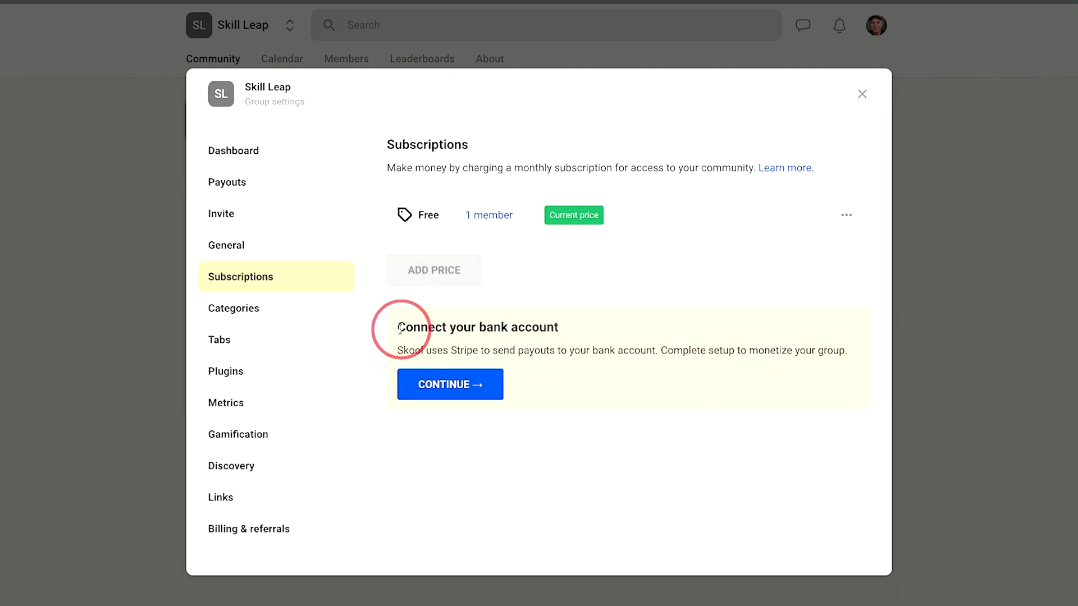
drag(396, 329, 575, 331)
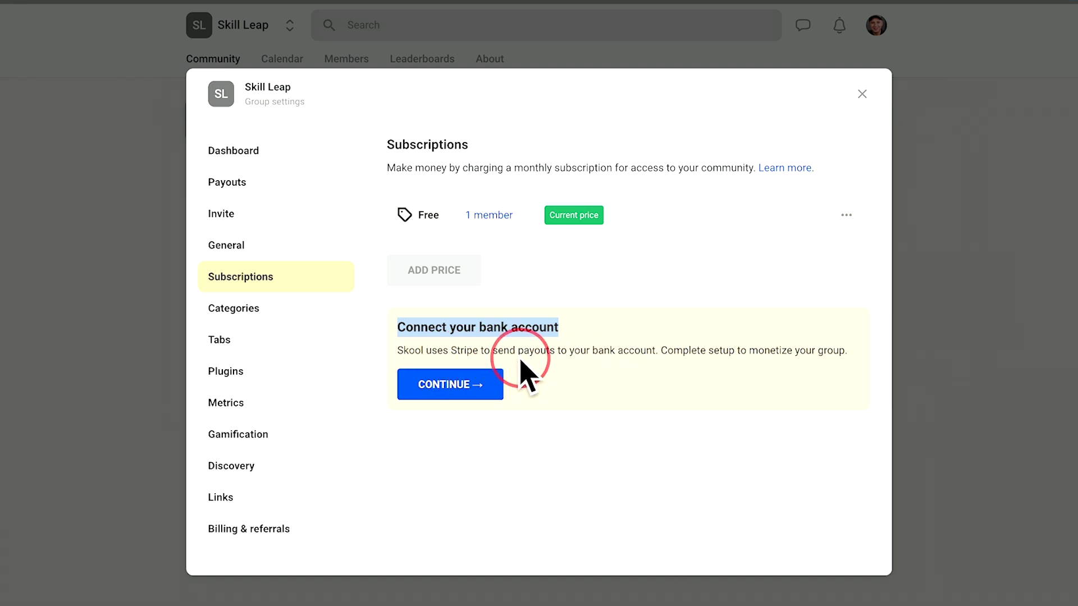
click(453, 350)
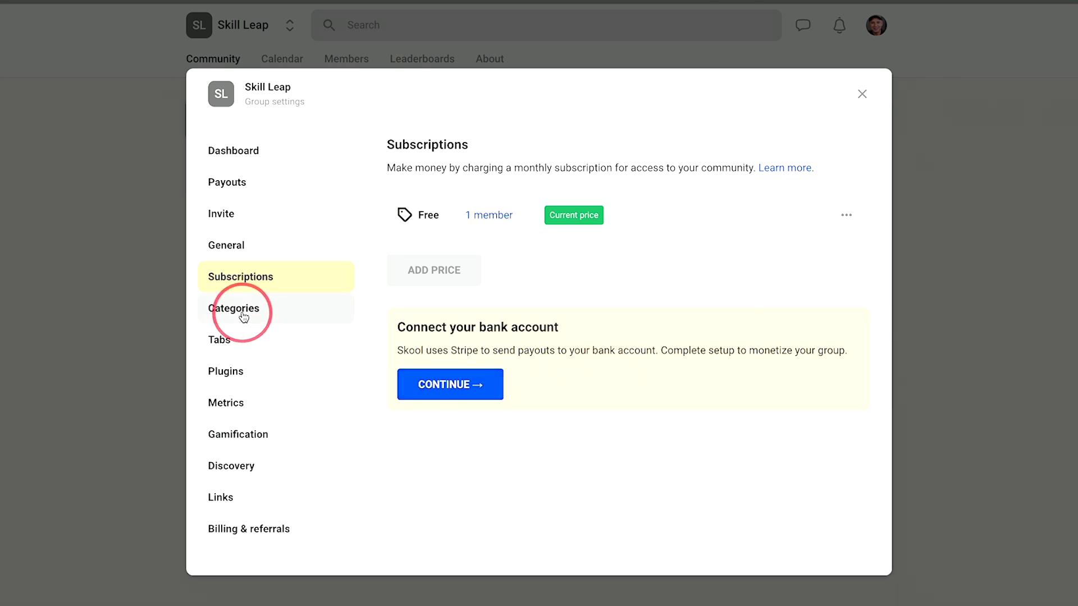
Back on the feed, switch the filter between General discussion and all posts.
click(264, 314)
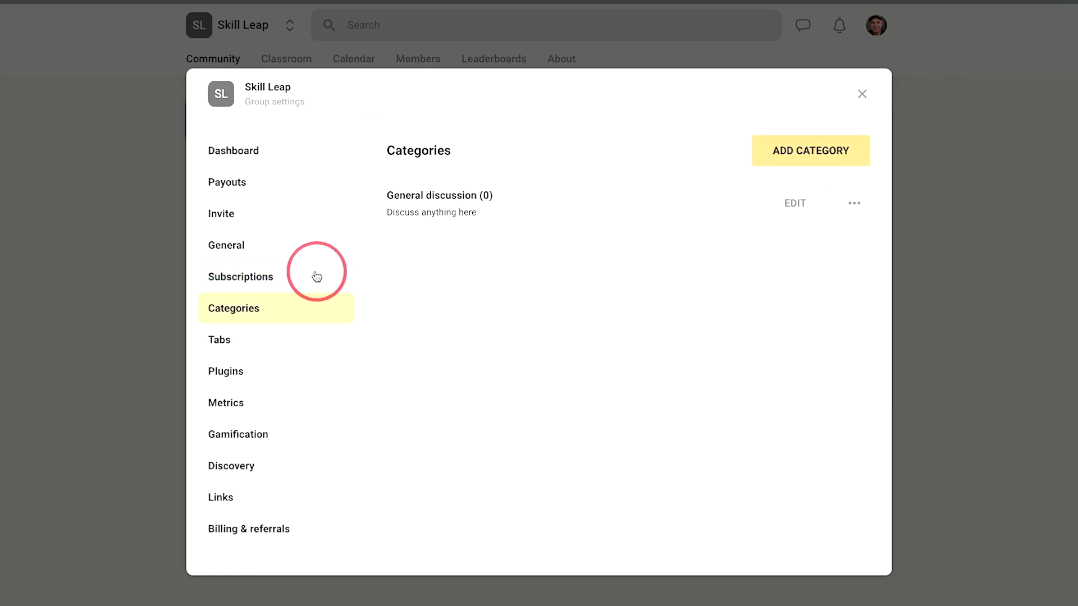
click(862, 93)
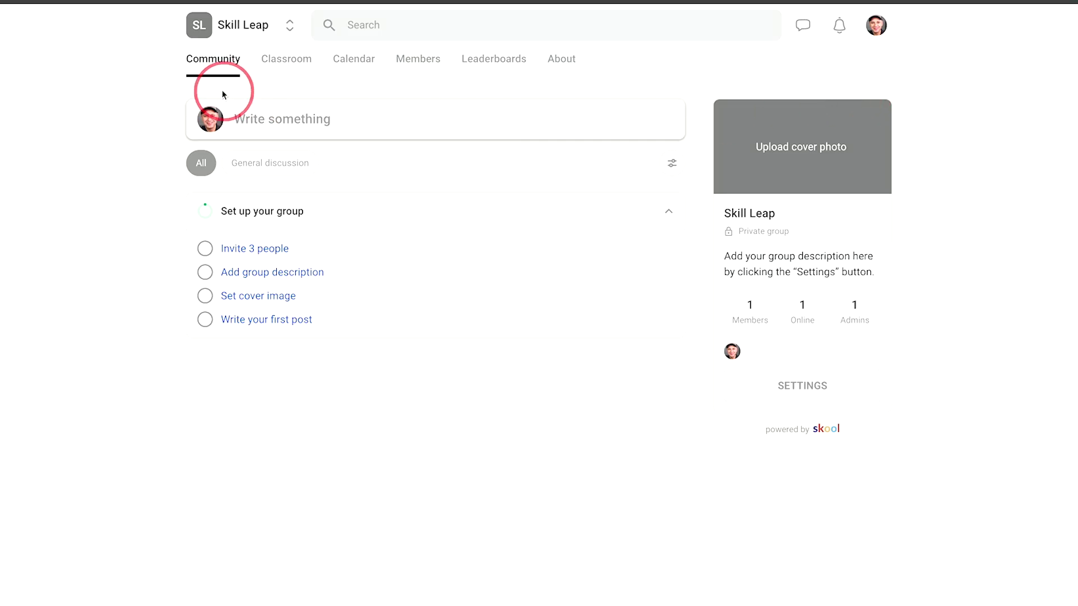
click(263, 172)
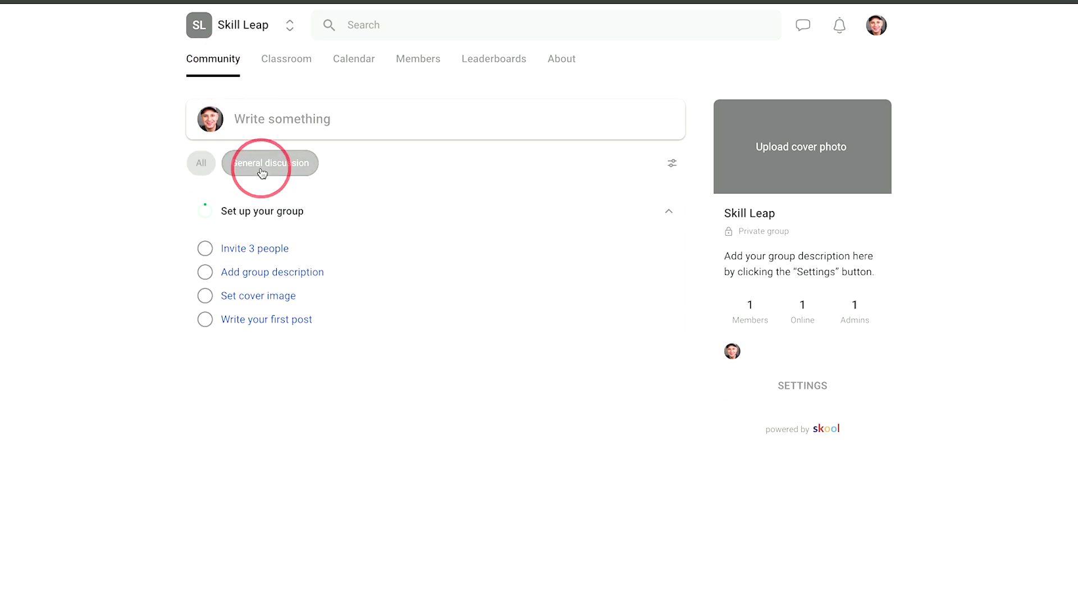
click(204, 169)
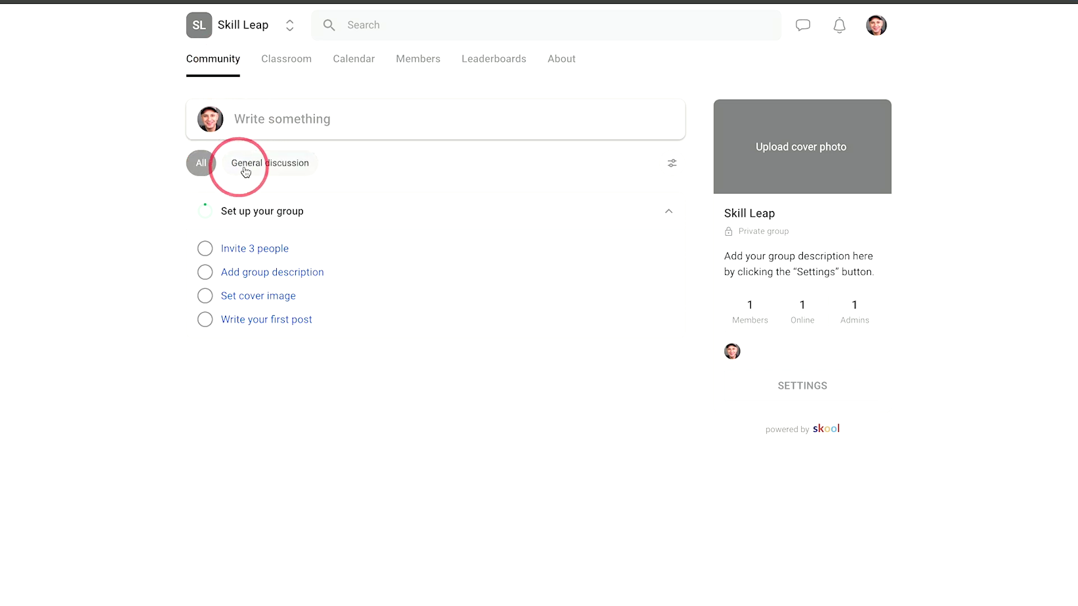
click(261, 170)
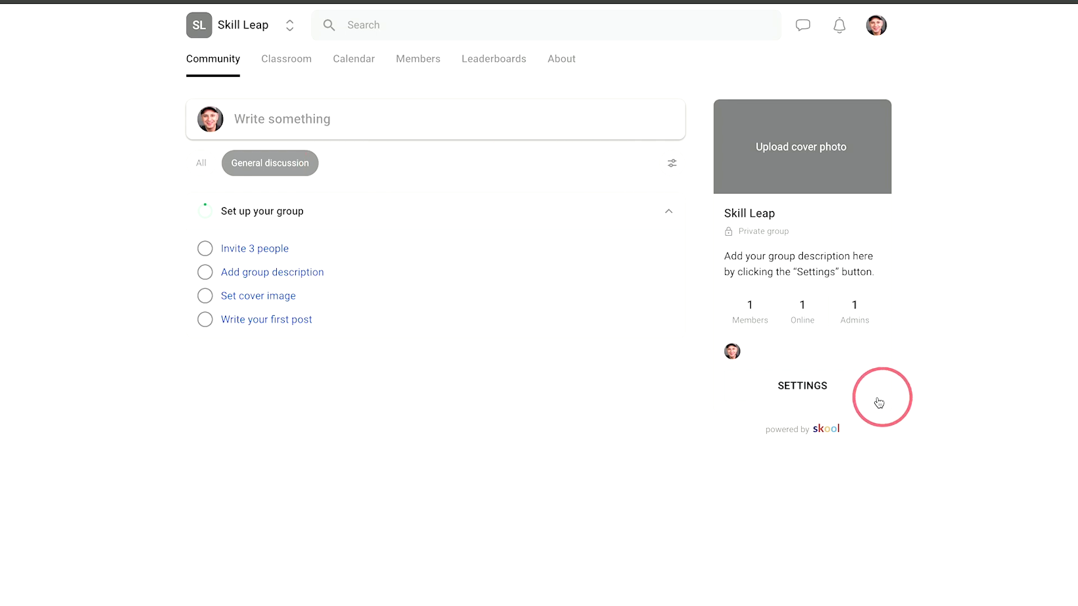
Add a 'YouTube videos' category in the group's Categories settings.
click(802, 384)
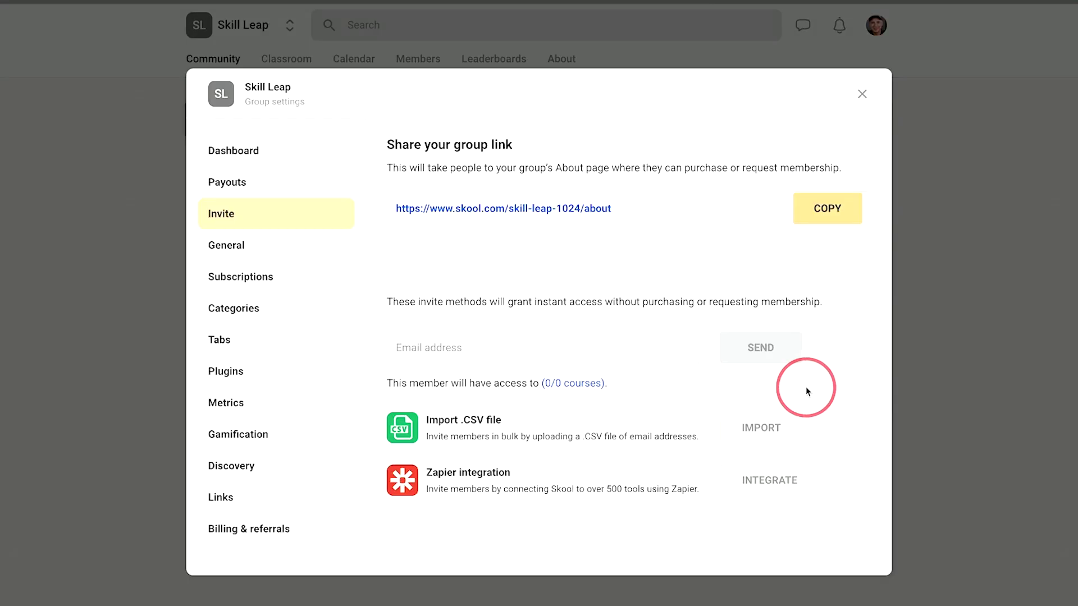
click(234, 308)
click(813, 153)
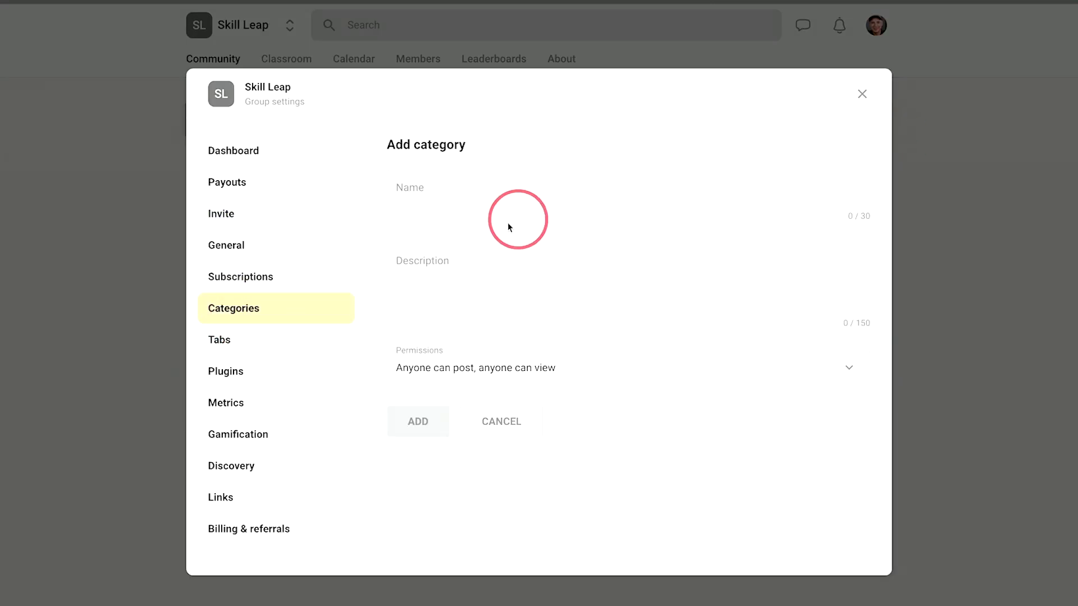
click(436, 198)
text(YouTube videos)
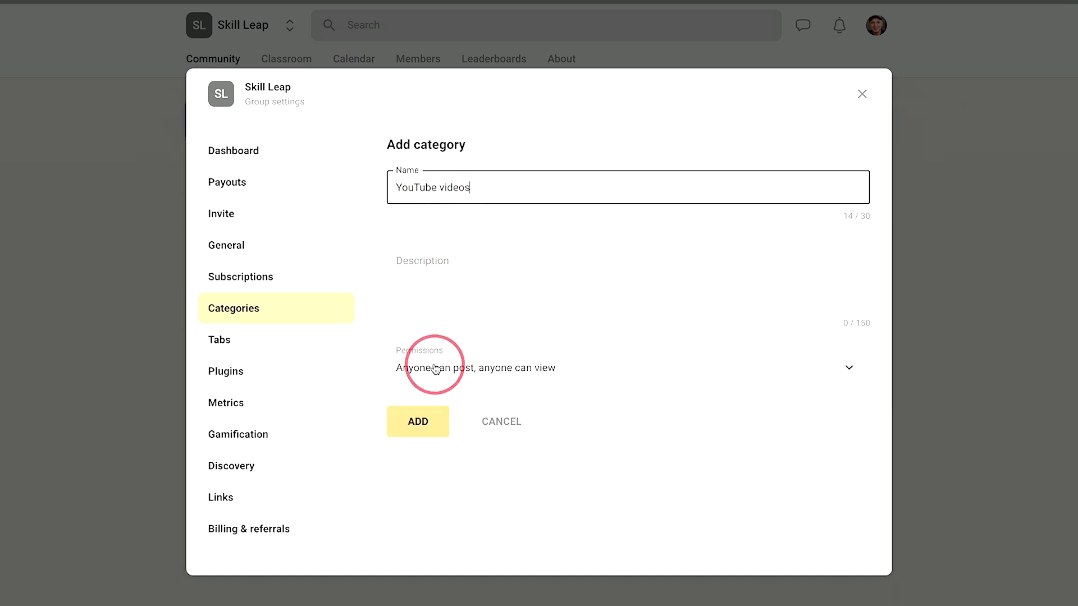
click(426, 417)
click(863, 95)
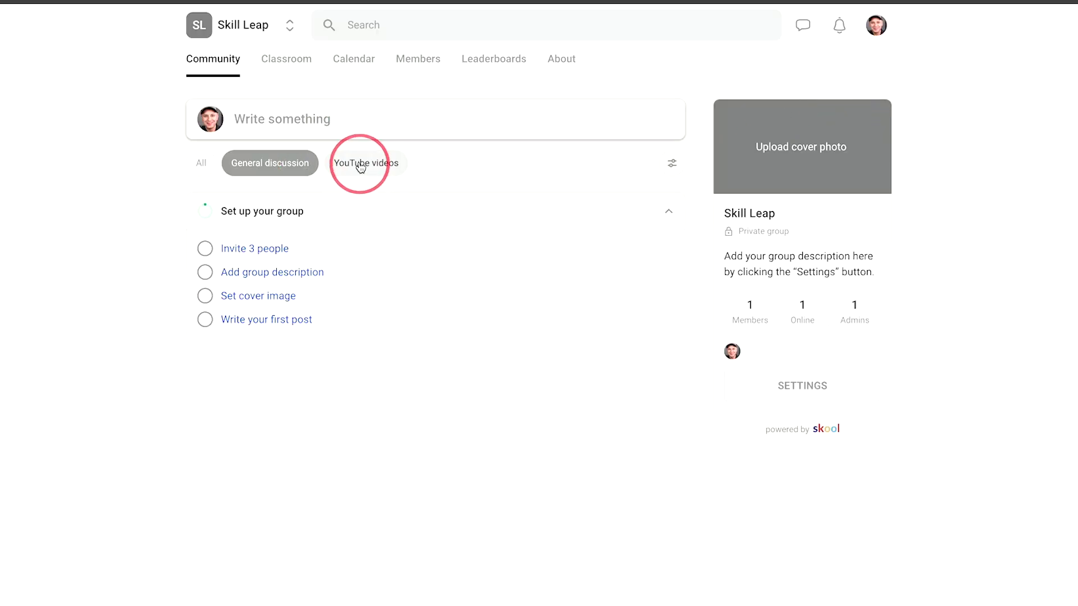
Filter the feed by the YouTube videos and General discussion category chips.
click(365, 165)
click(281, 169)
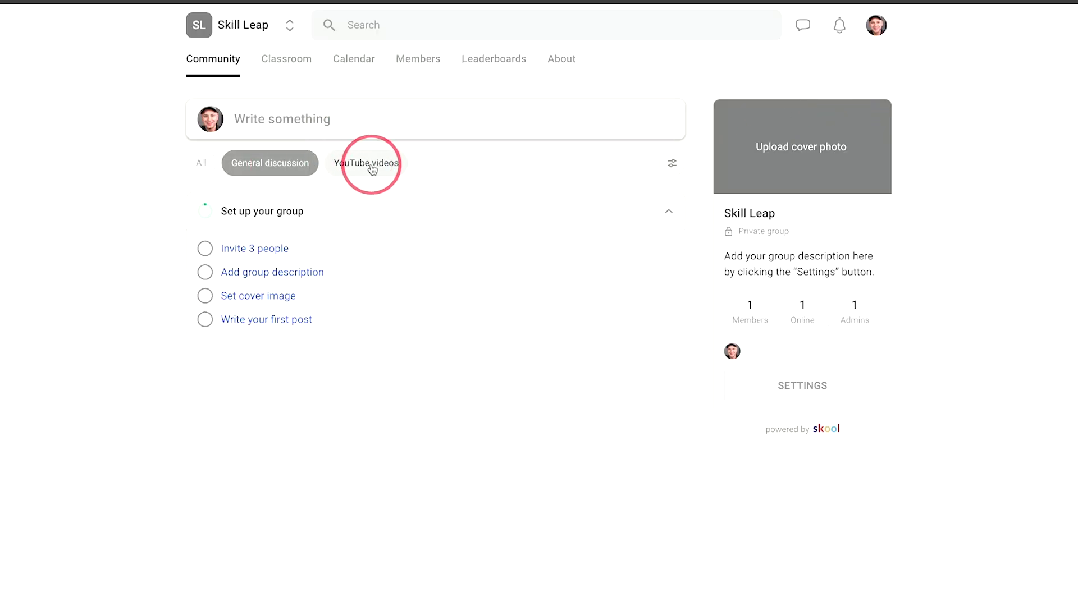
click(360, 166)
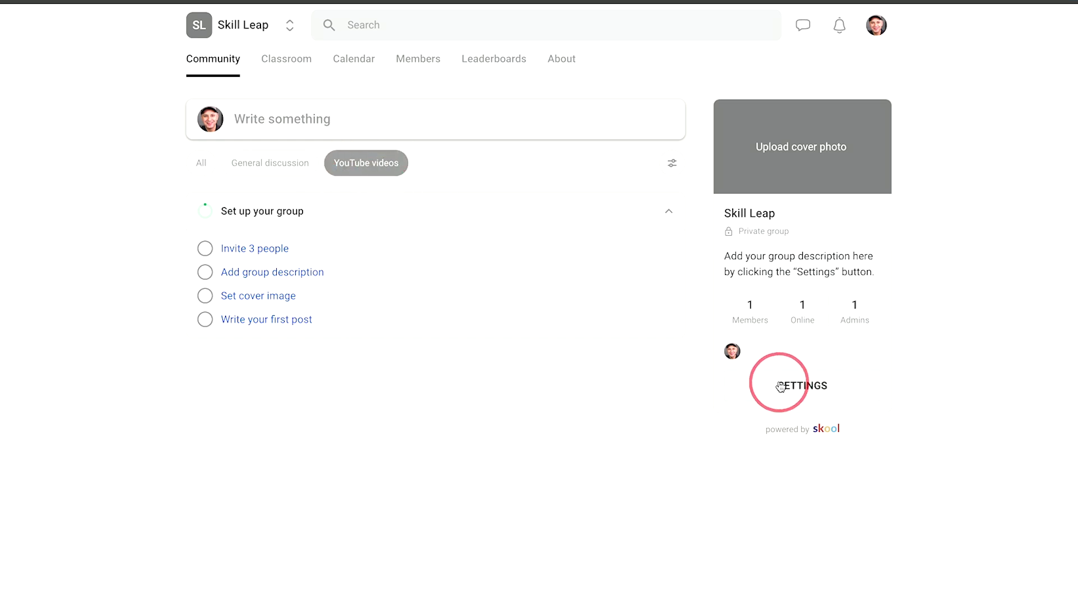
In the Tabs settings, hide and restore the Classroom and Calendar tabs.
click(788, 387)
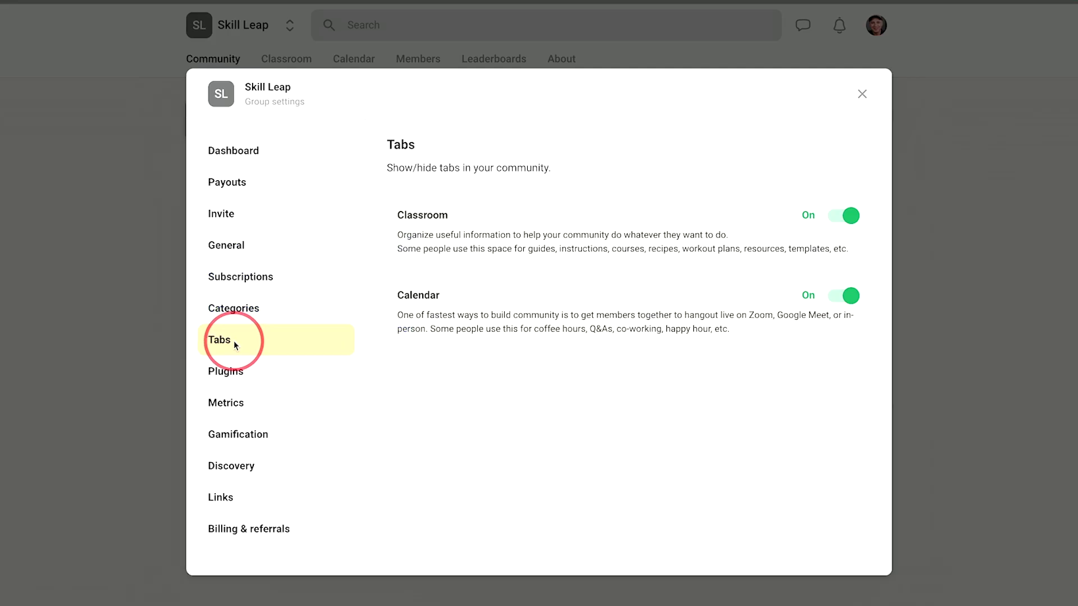
click(233, 341)
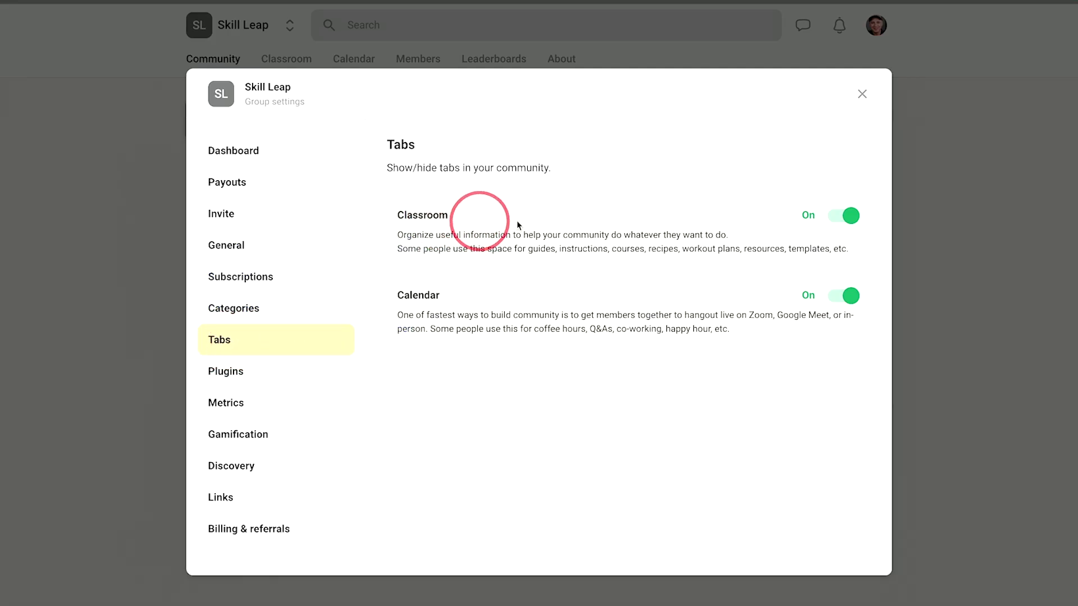
click(851, 215)
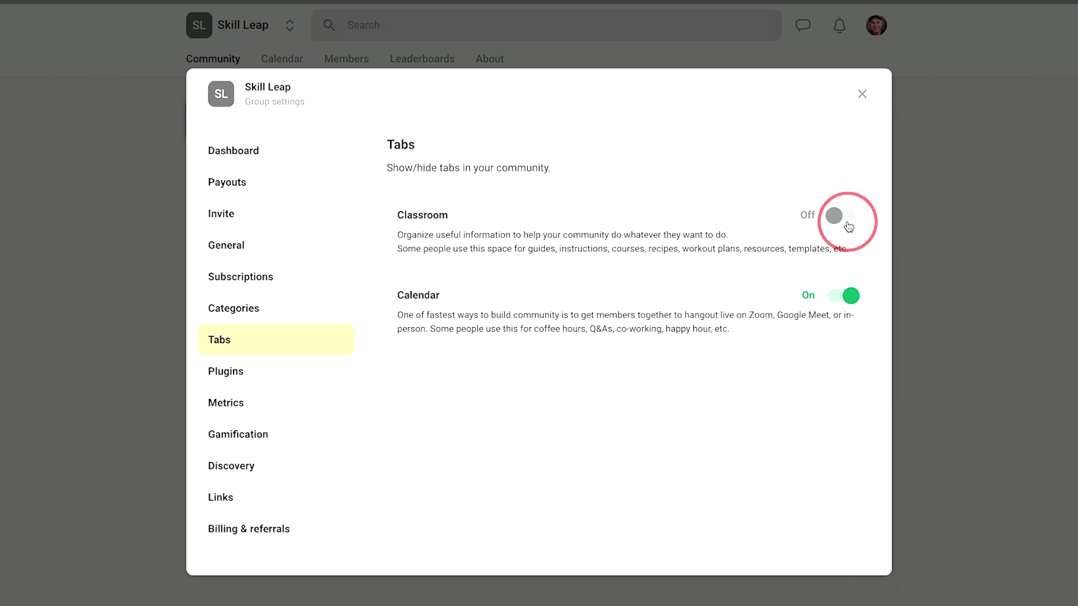
click(848, 226)
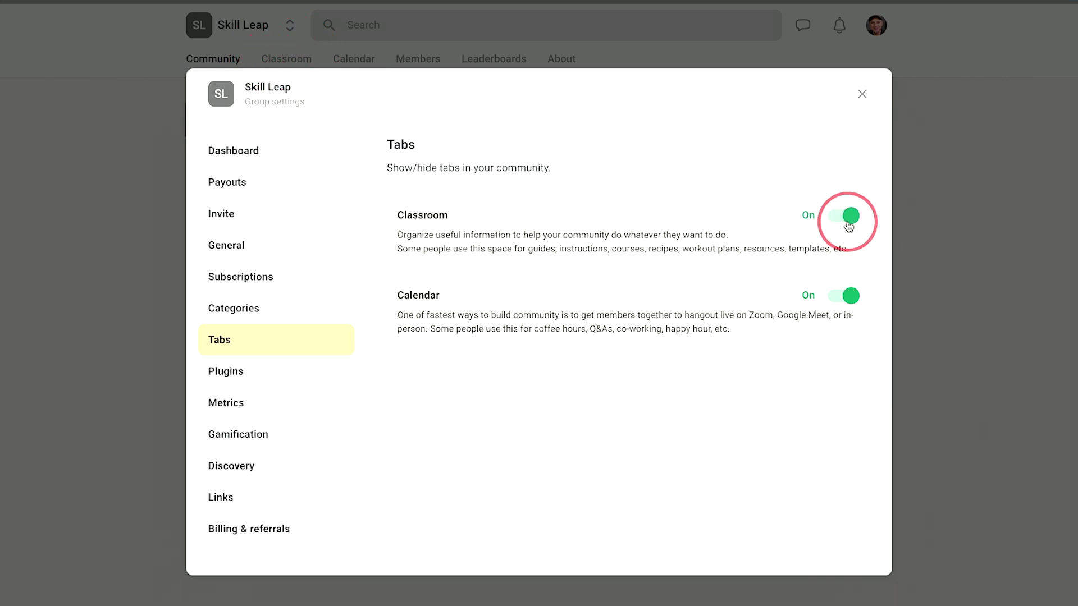
click(843, 300)
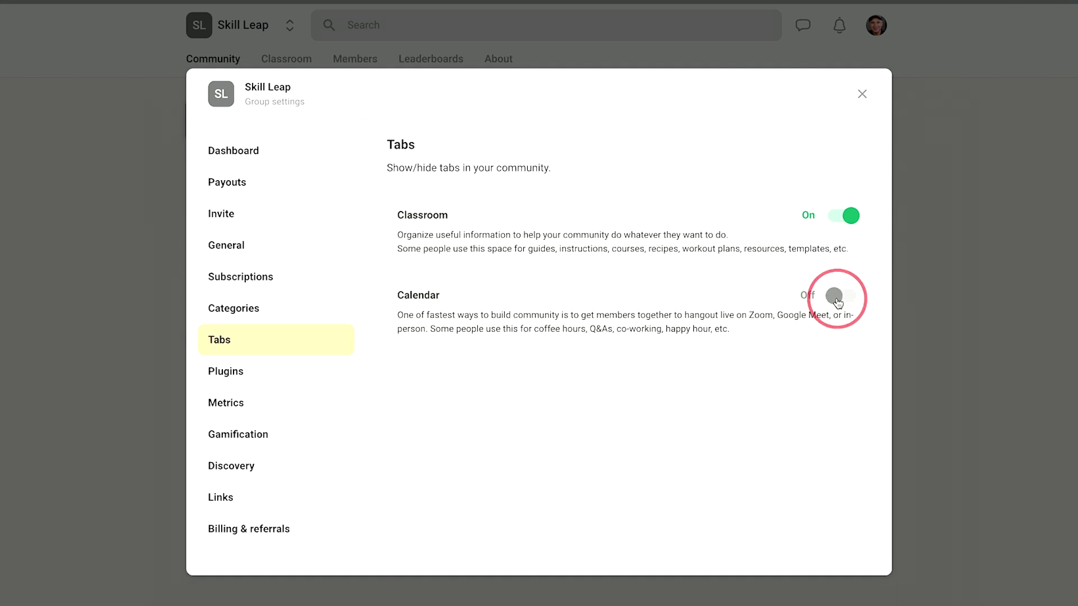
click(837, 299)
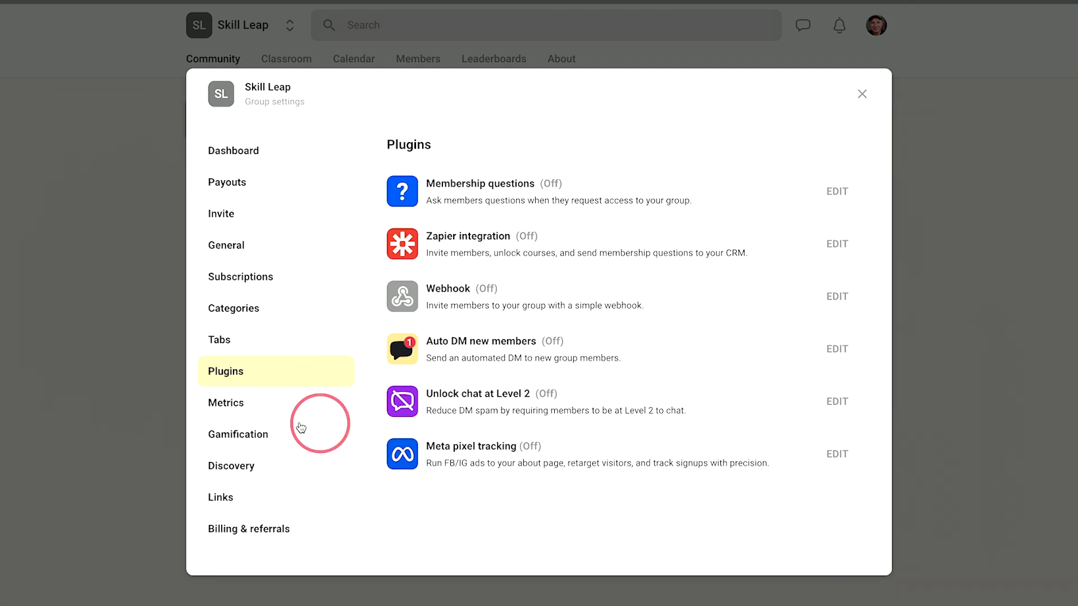
View the member Metrics charts, then the Gamification levels page.
click(263, 411)
scroll(670, 327, down, 3)
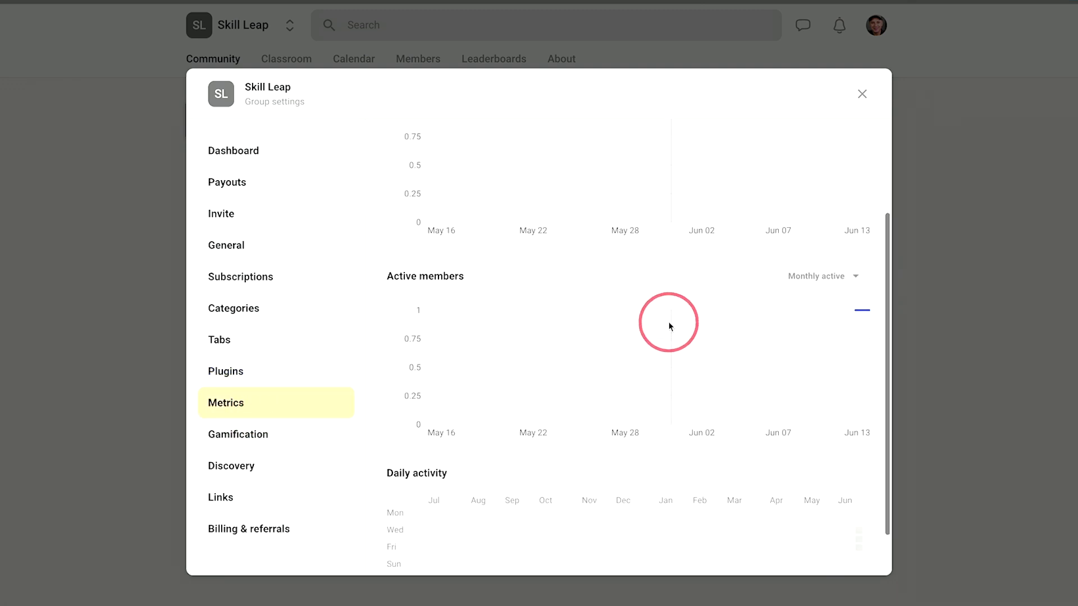
scroll(671, 327, up, 3)
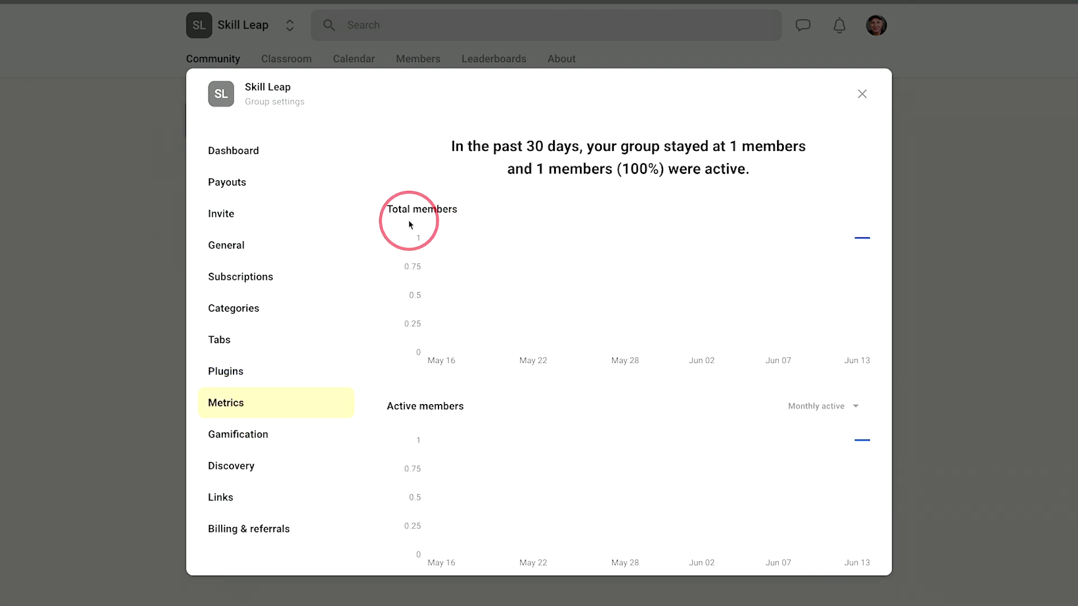
scroll(441, 416, down, 3)
scroll(441, 405, down, 2)
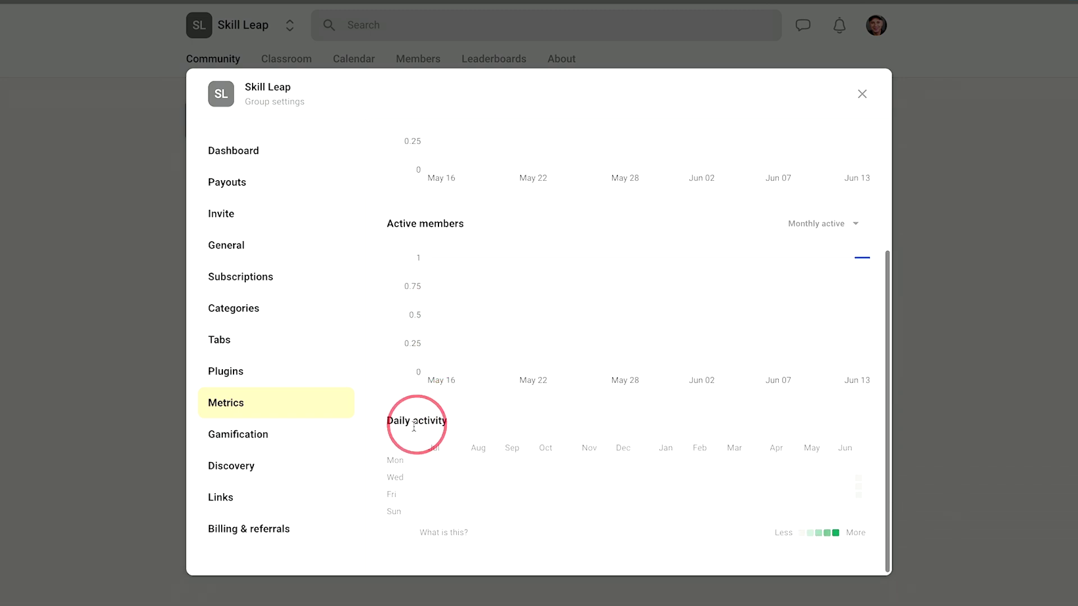
click(258, 443)
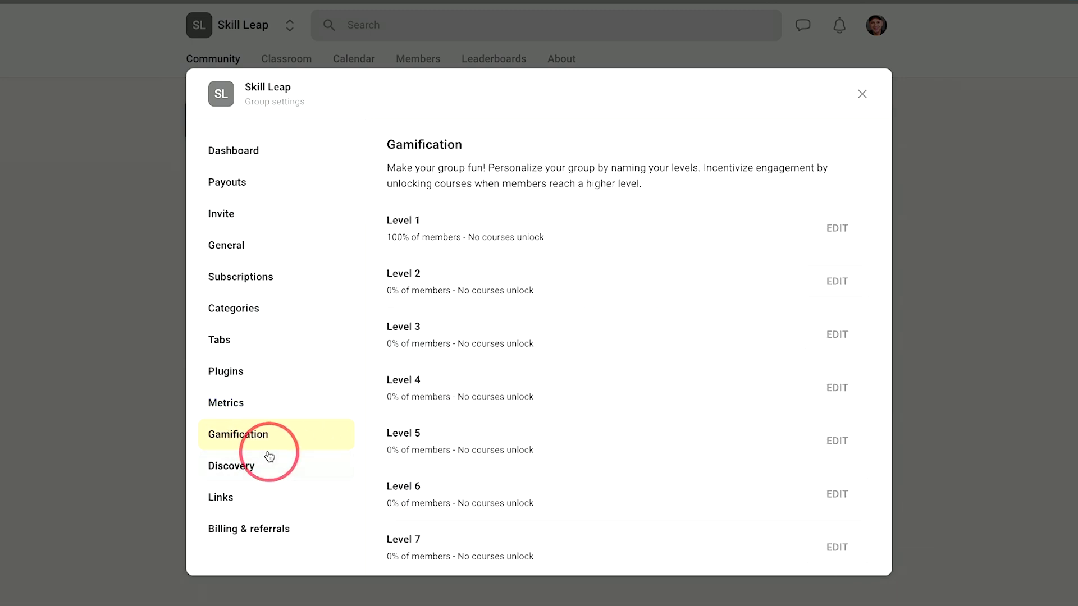
Open Level 1's name editor, cancel without changes, then view the Discovery status.
click(261, 441)
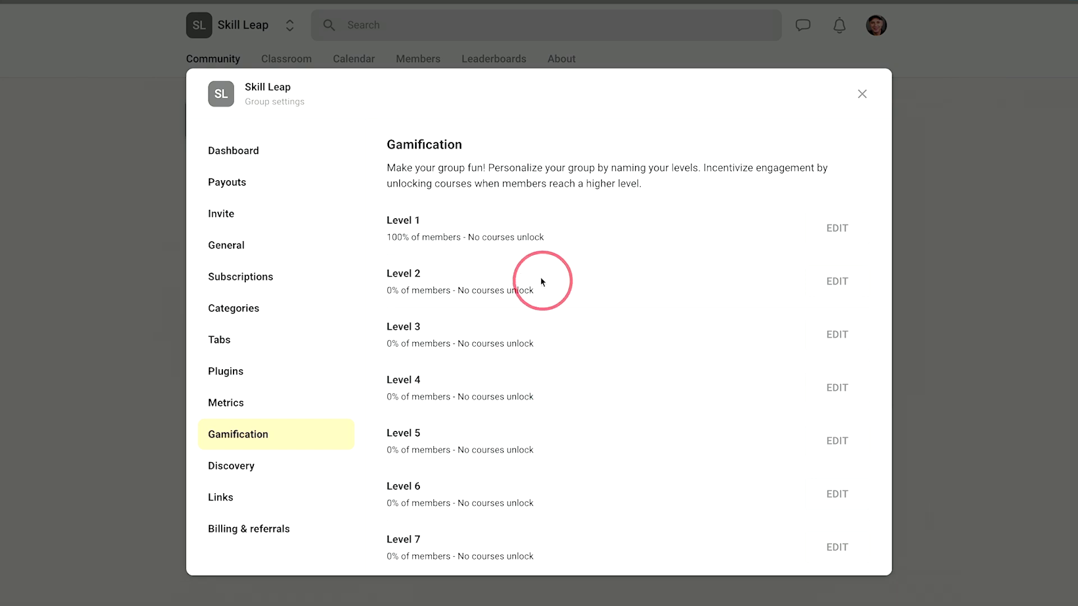
click(837, 228)
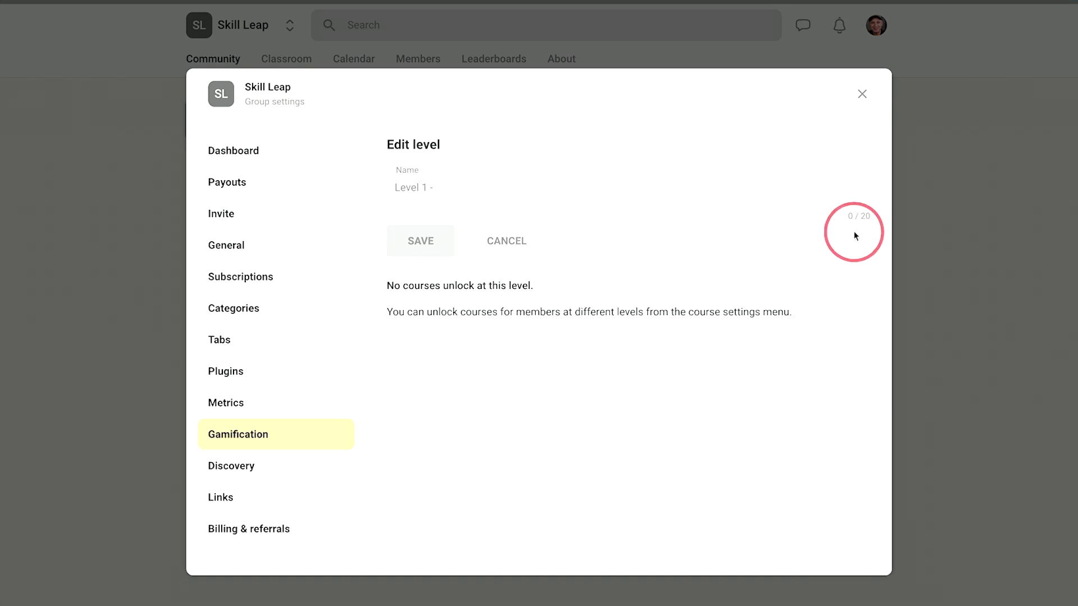
click(506, 241)
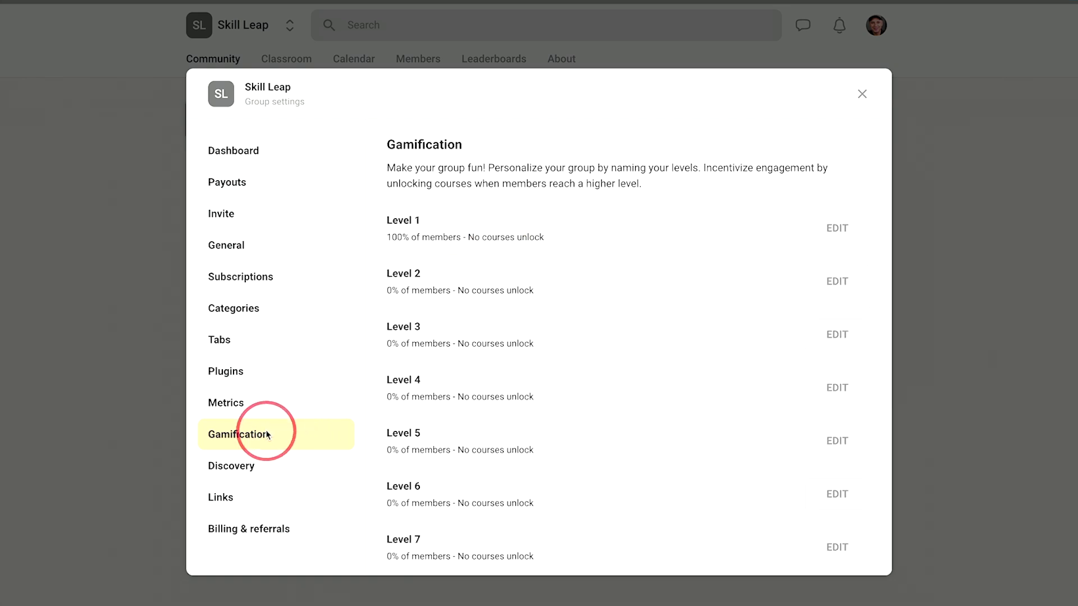
scroll(554, 461, down, 3)
scroll(553, 462, down, 1)
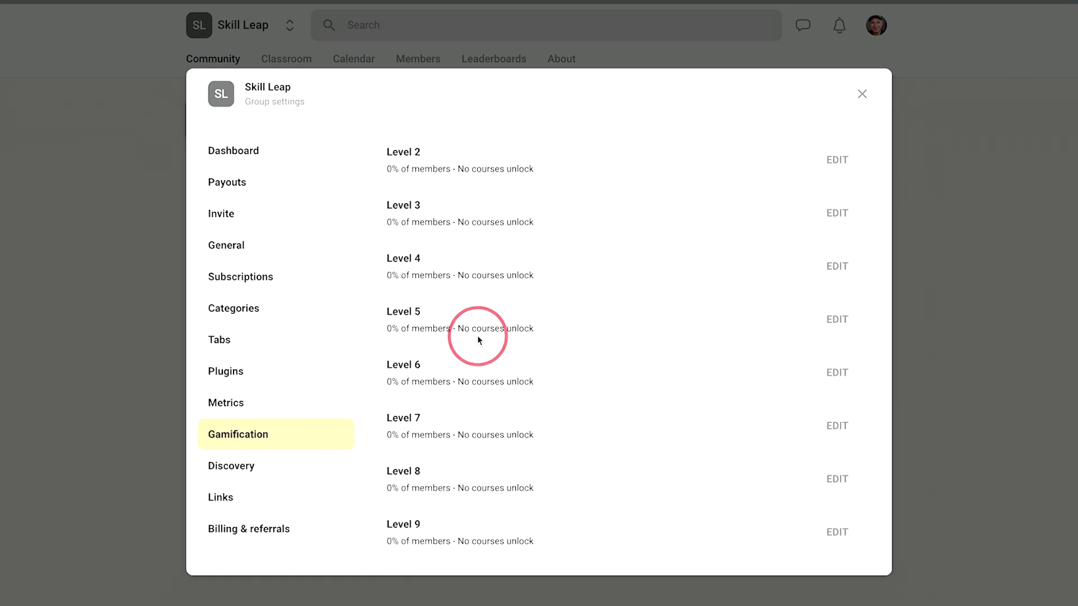
click(244, 468)
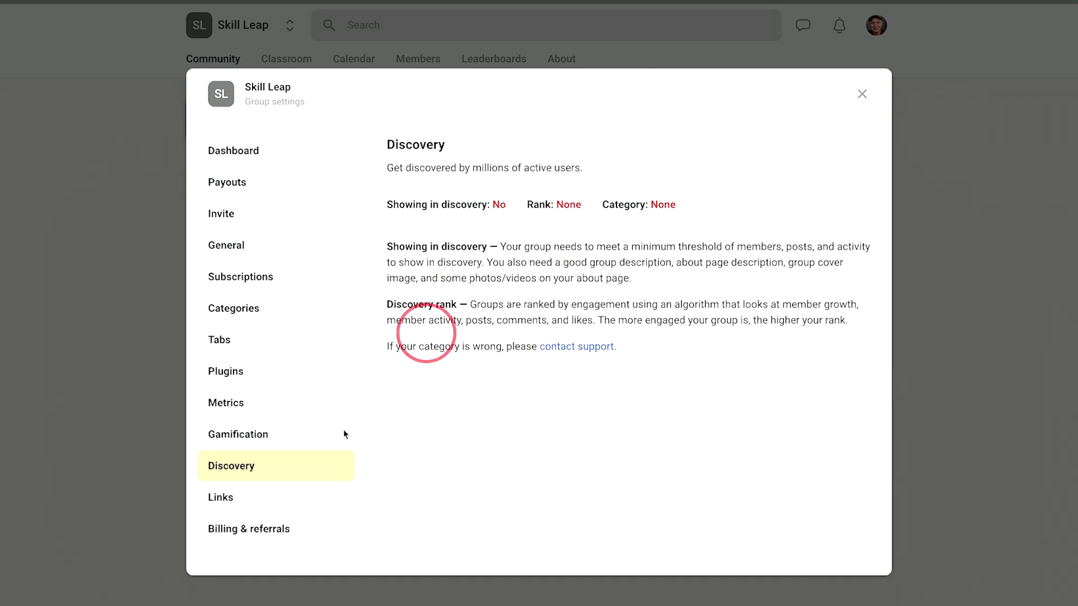
Start a new resource link under Links, cancel it, and close Group settings.
click(242, 502)
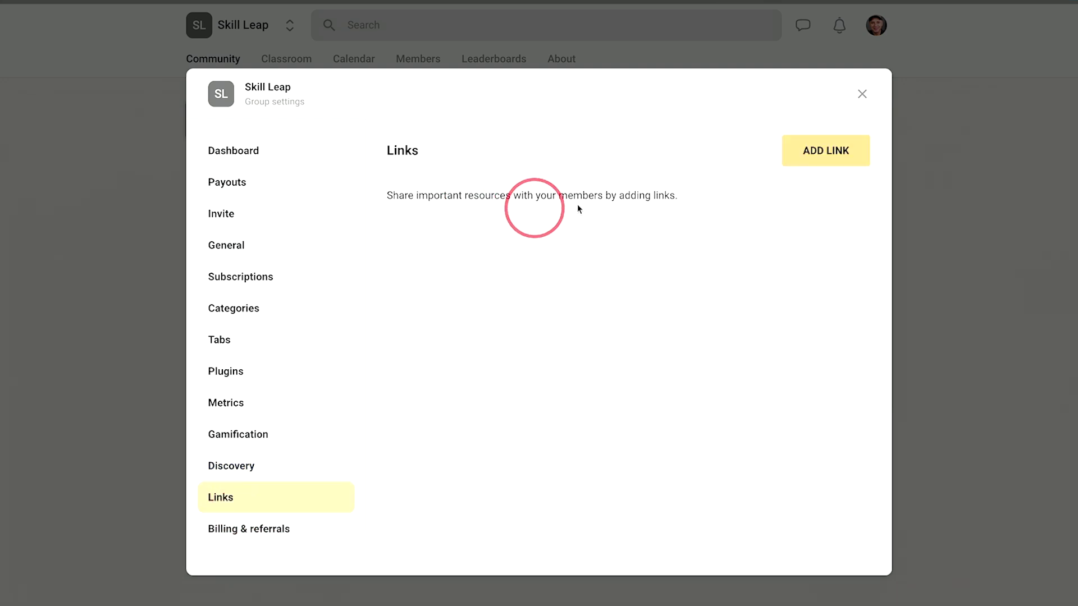
click(830, 159)
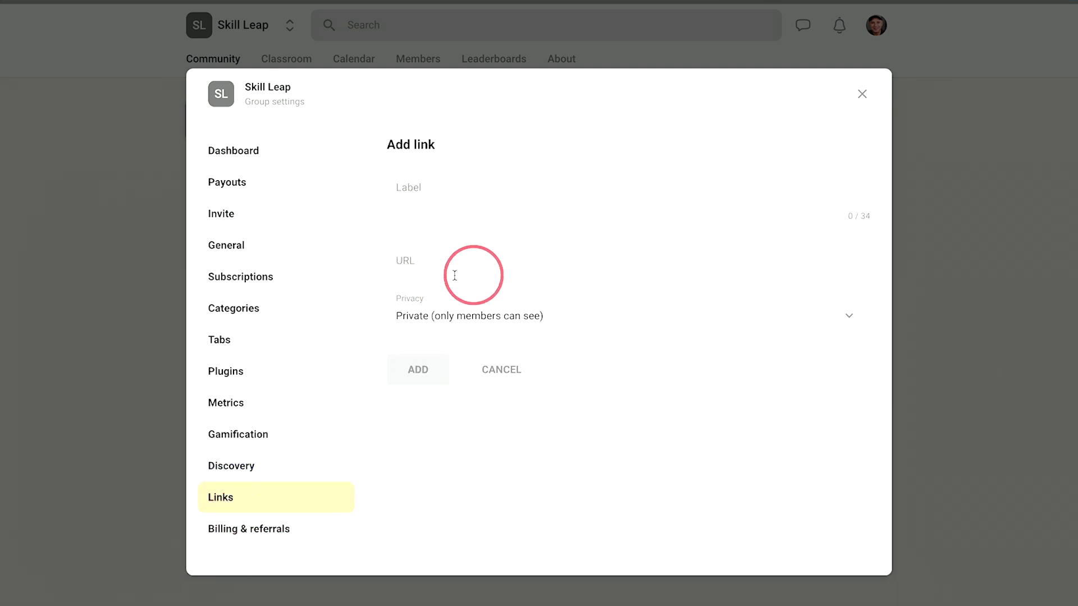
click(472, 319)
click(356, 303)
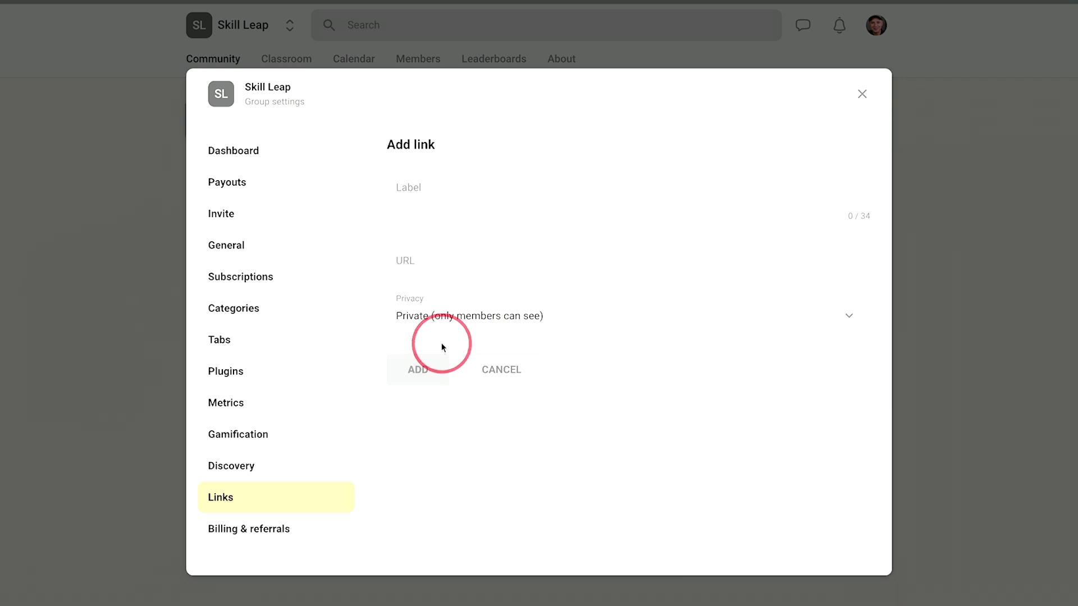
click(512, 368)
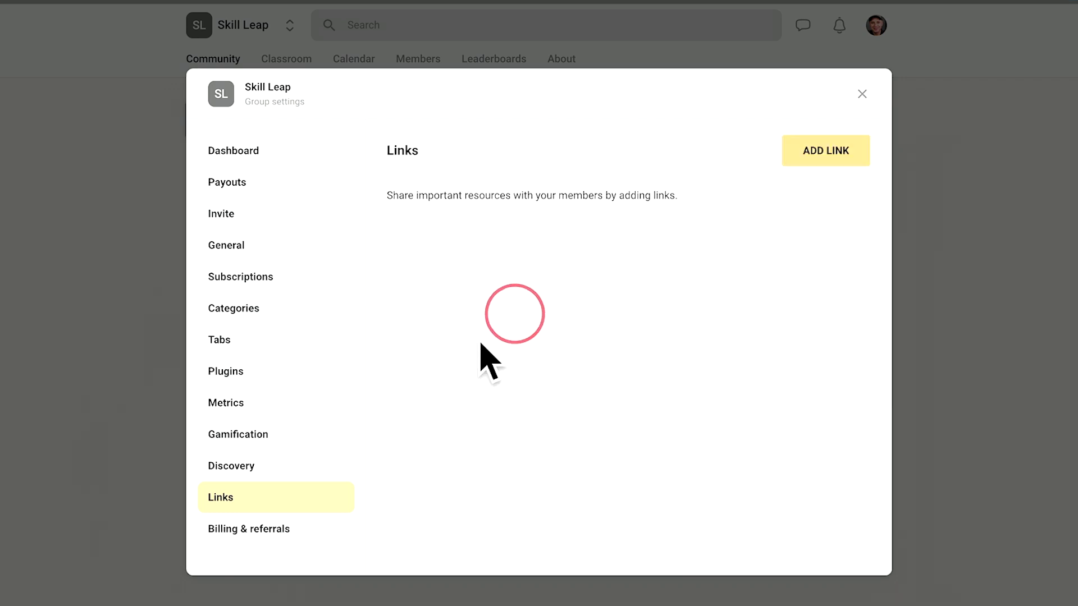
click(861, 93)
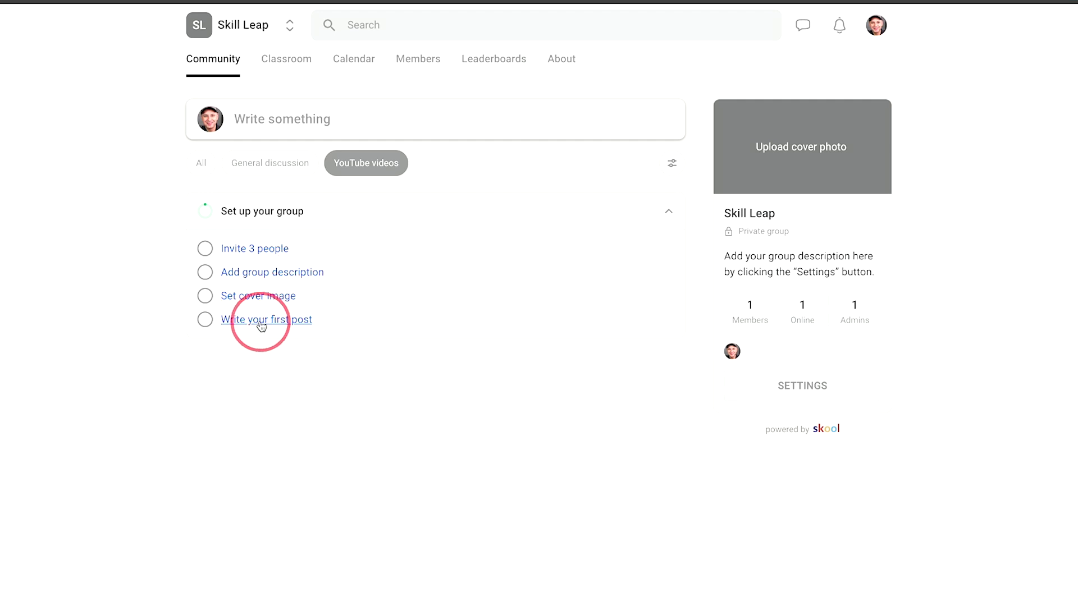
Publish a post titled 'Welcome' saying welcome to my community, emailed to all members.
click(299, 118)
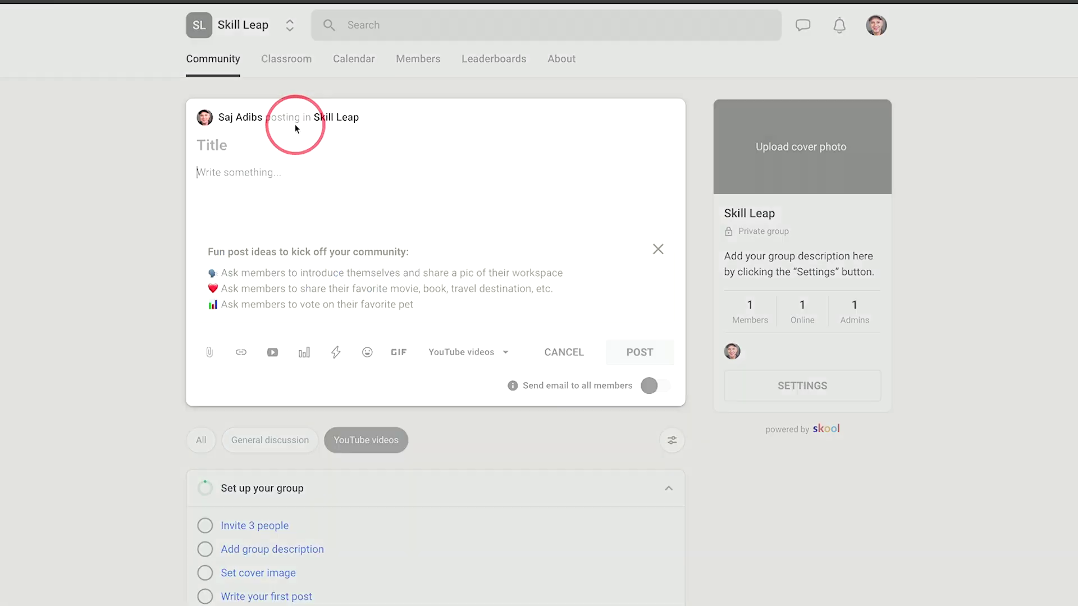
click(220, 173)
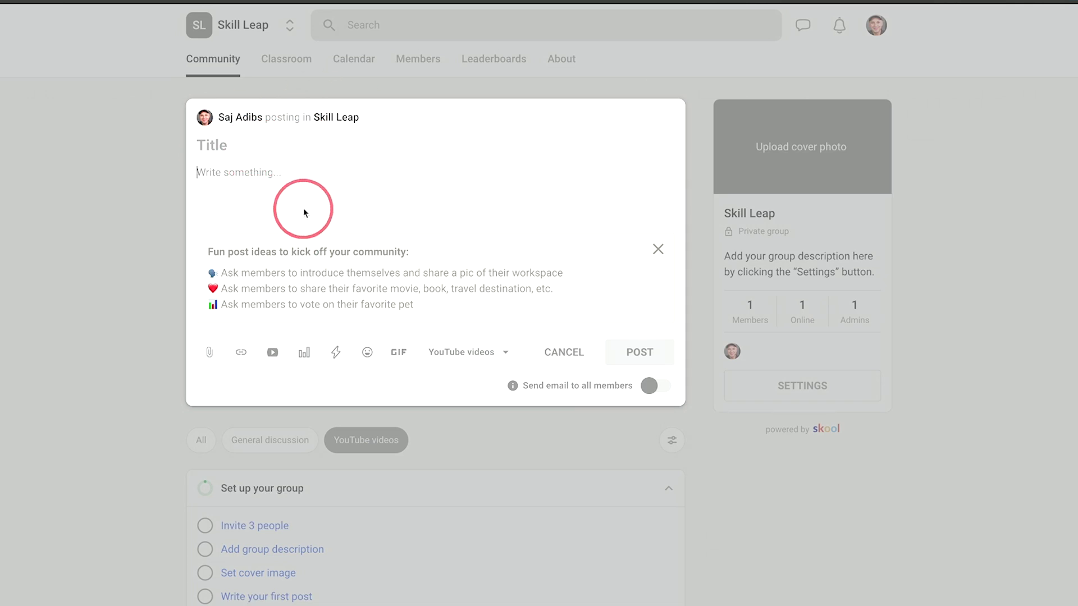
text(welcome to my community)
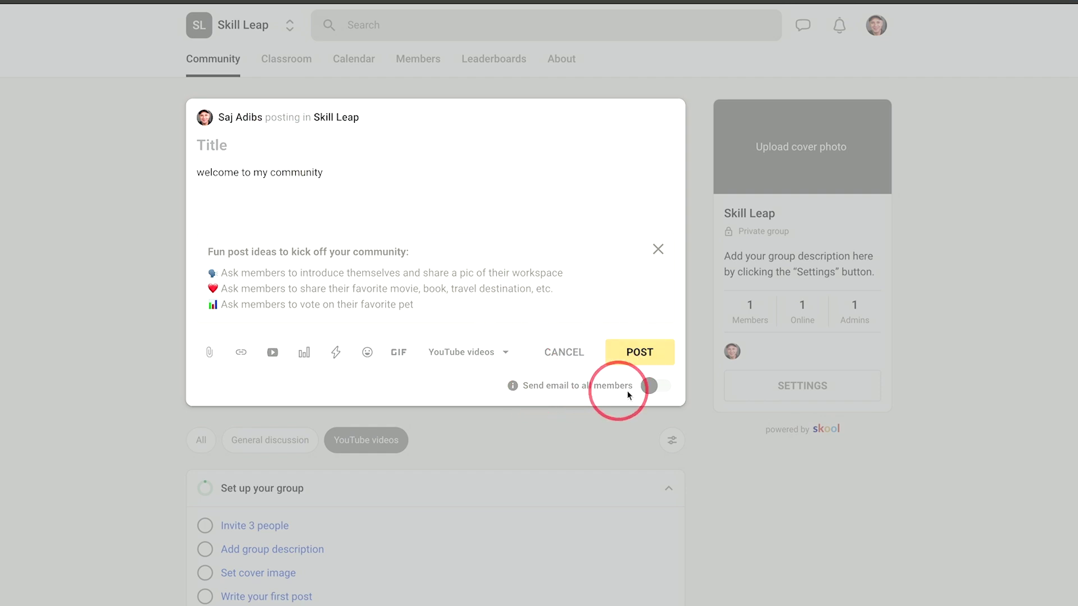
click(657, 389)
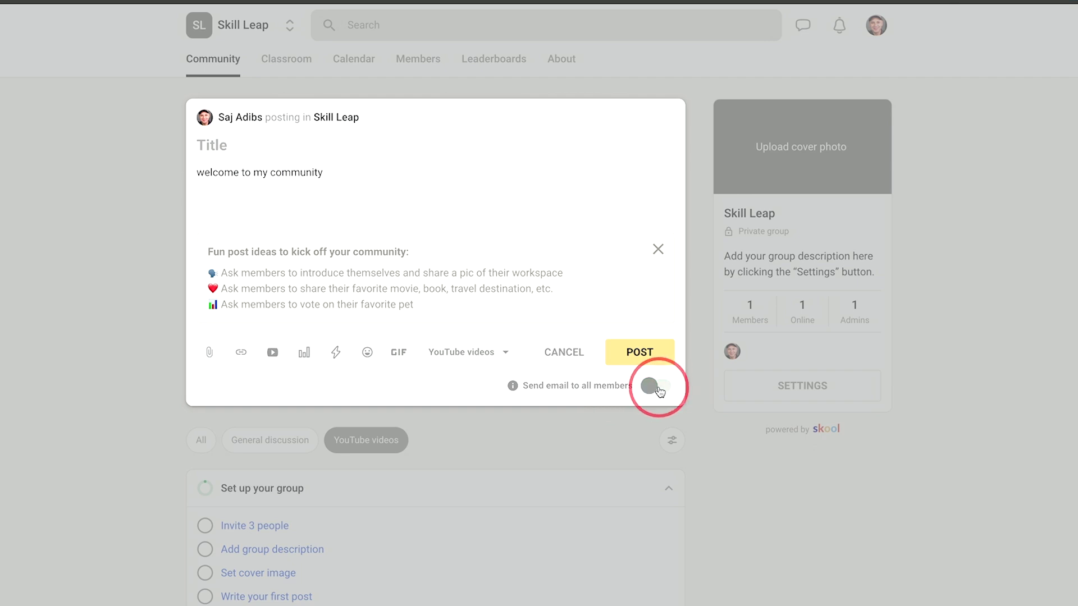
click(640, 352)
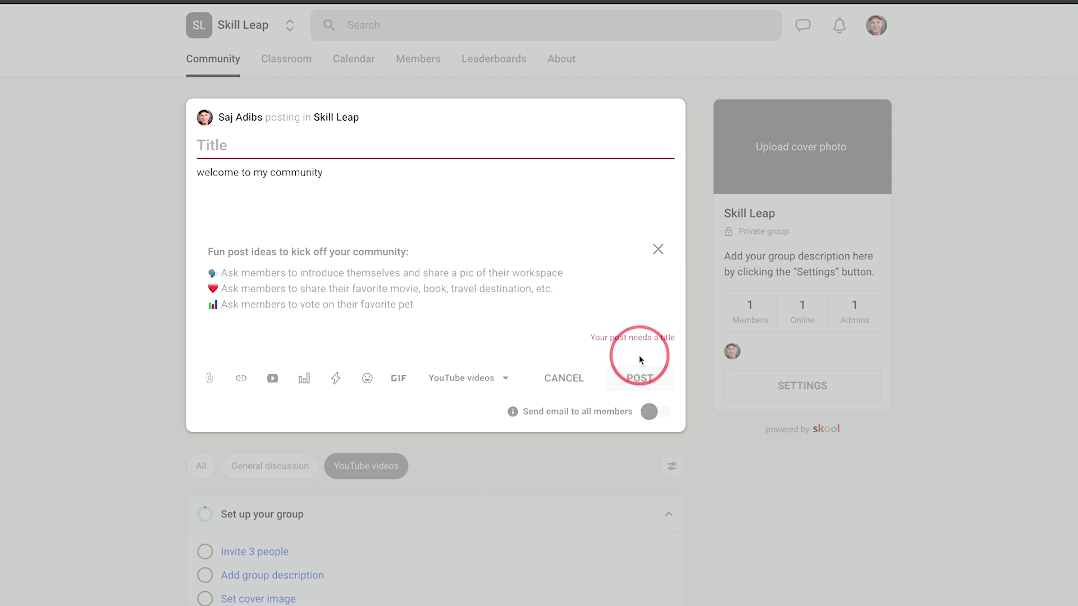
click(208, 145)
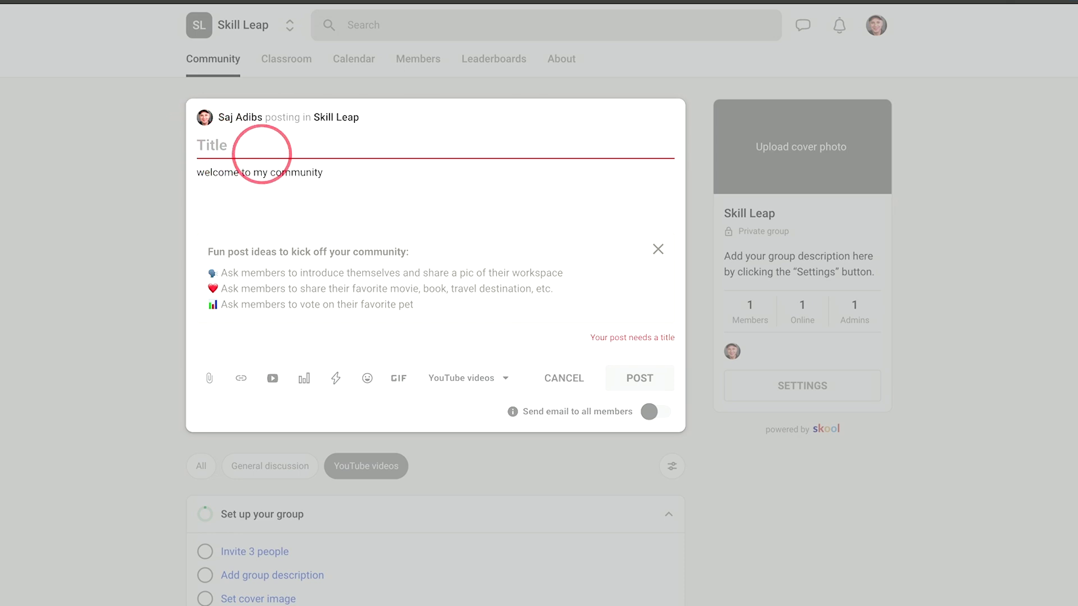
text(Welcome)
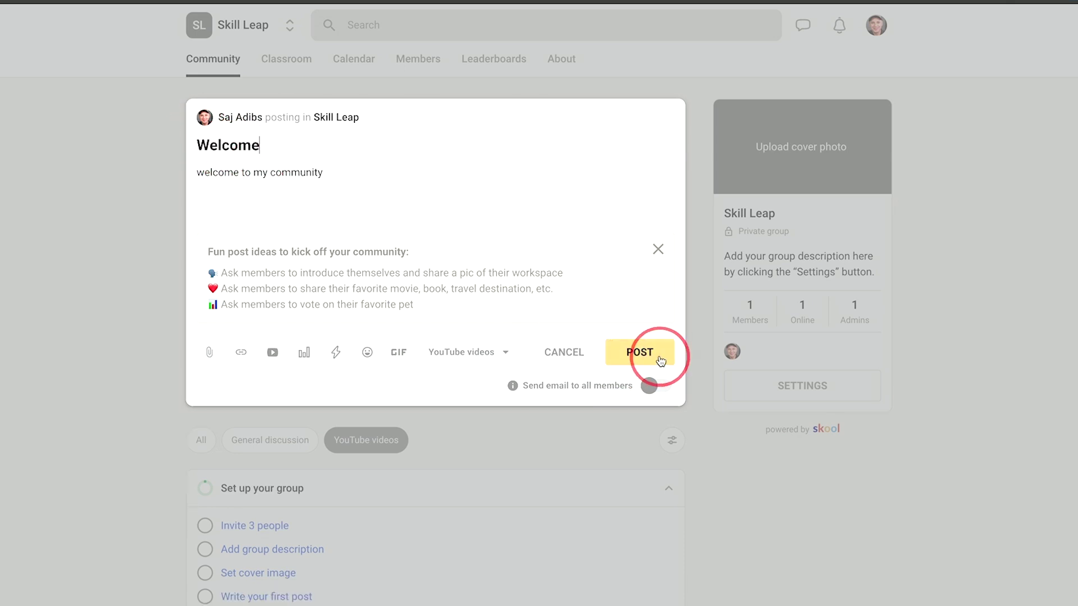
click(640, 352)
Like the Welcome post and look at it with its comments.
click(658, 356)
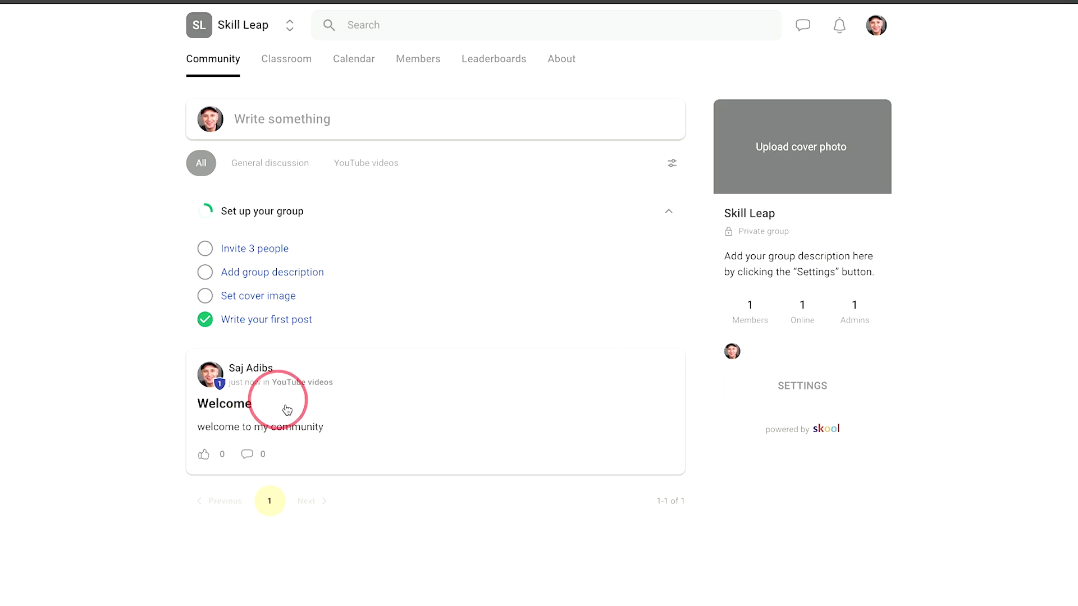
click(207, 455)
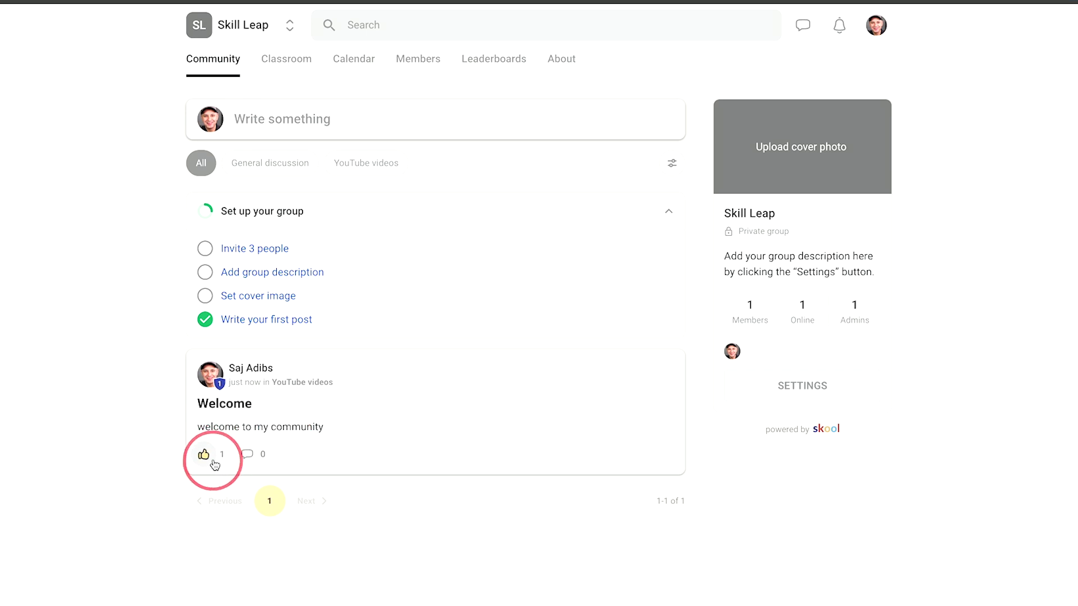
click(249, 457)
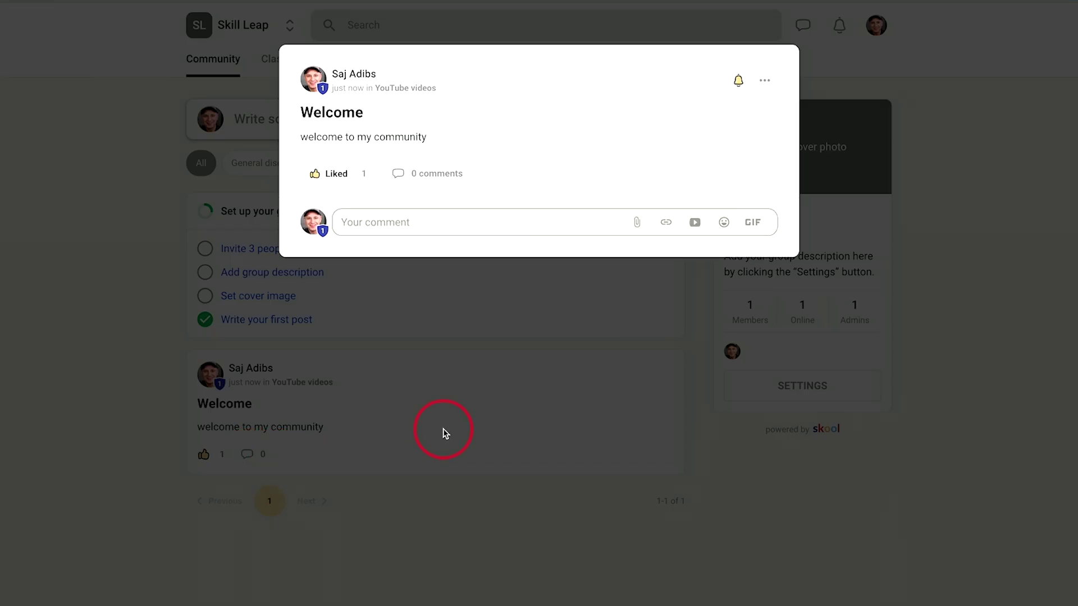
click(445, 434)
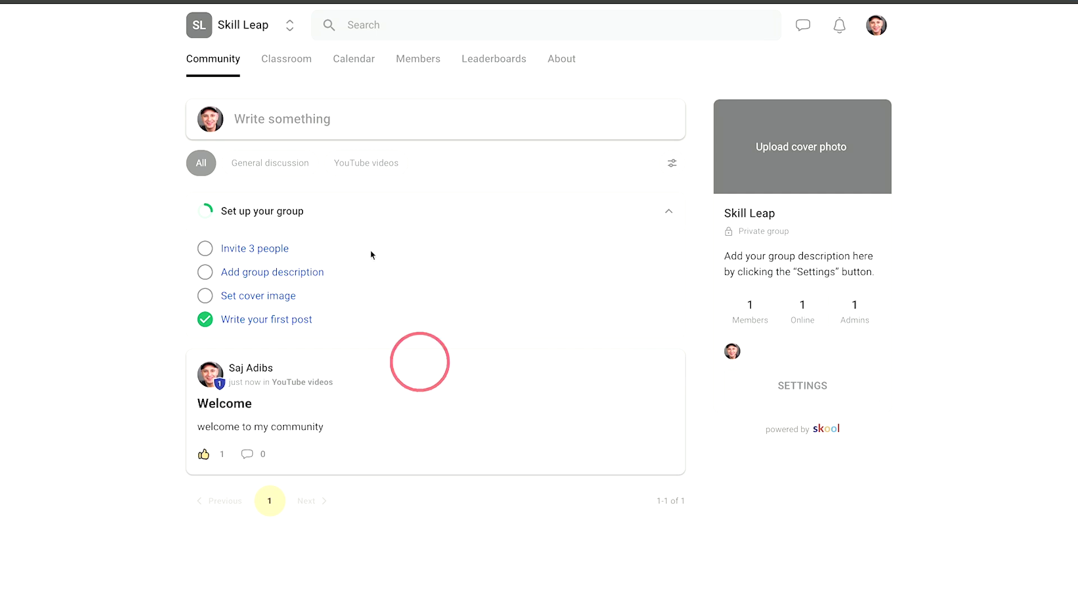
click(287, 59)
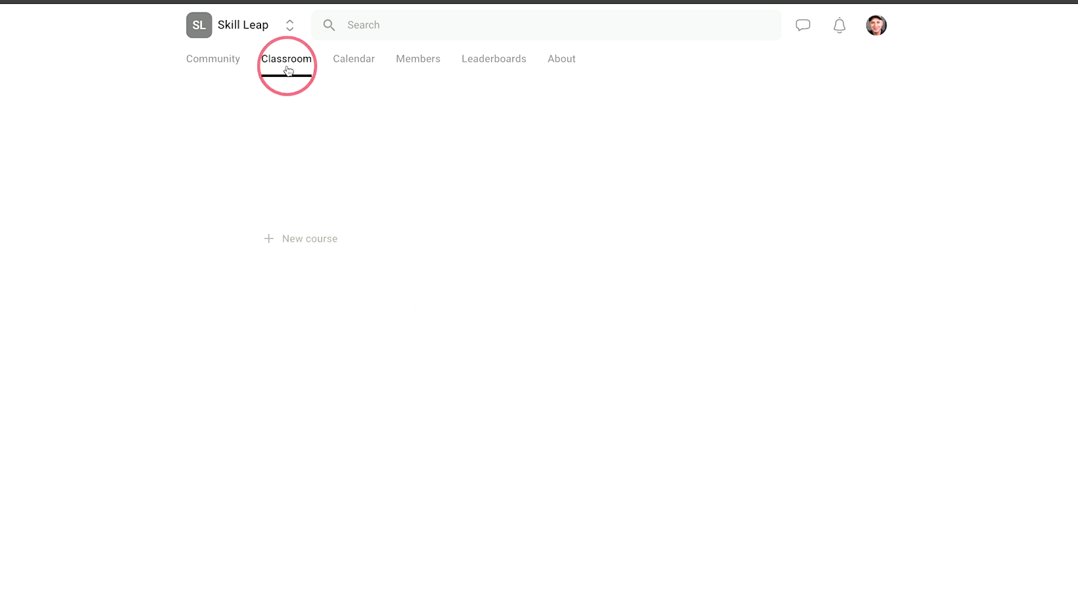
Create the 'ChatGPT complete course' with All members access and an uploaded, cropped cover image.
click(289, 239)
click(353, 169)
text(First course)
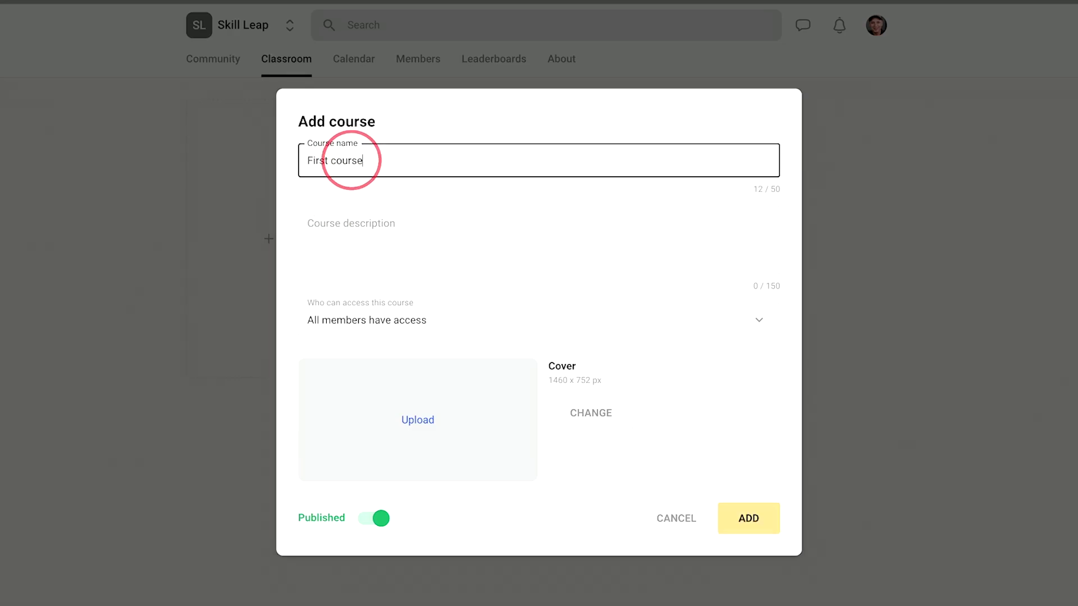
click(333, 229)
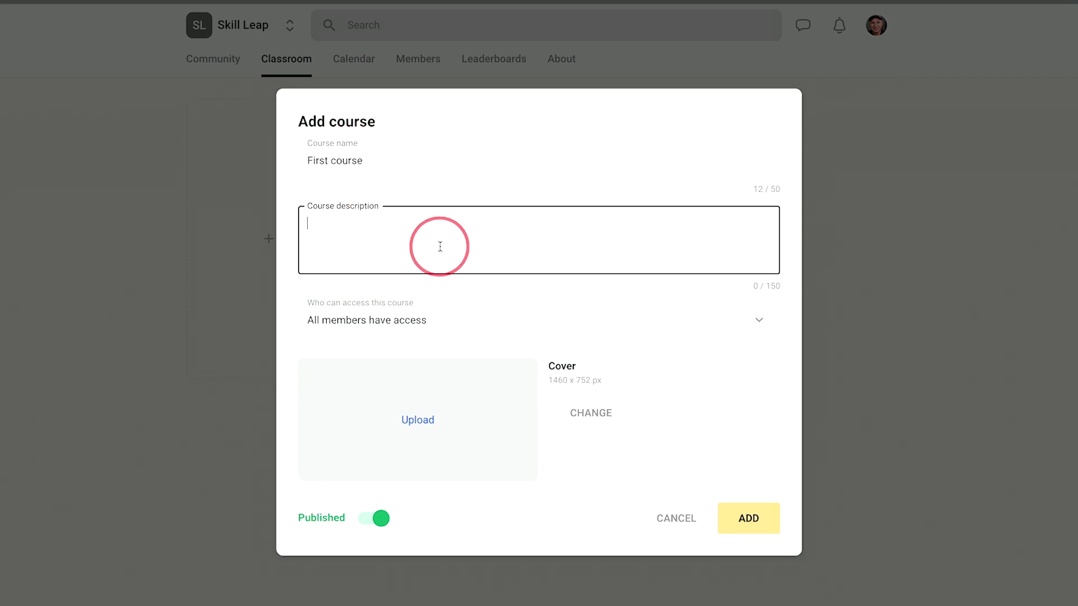
click(434, 324)
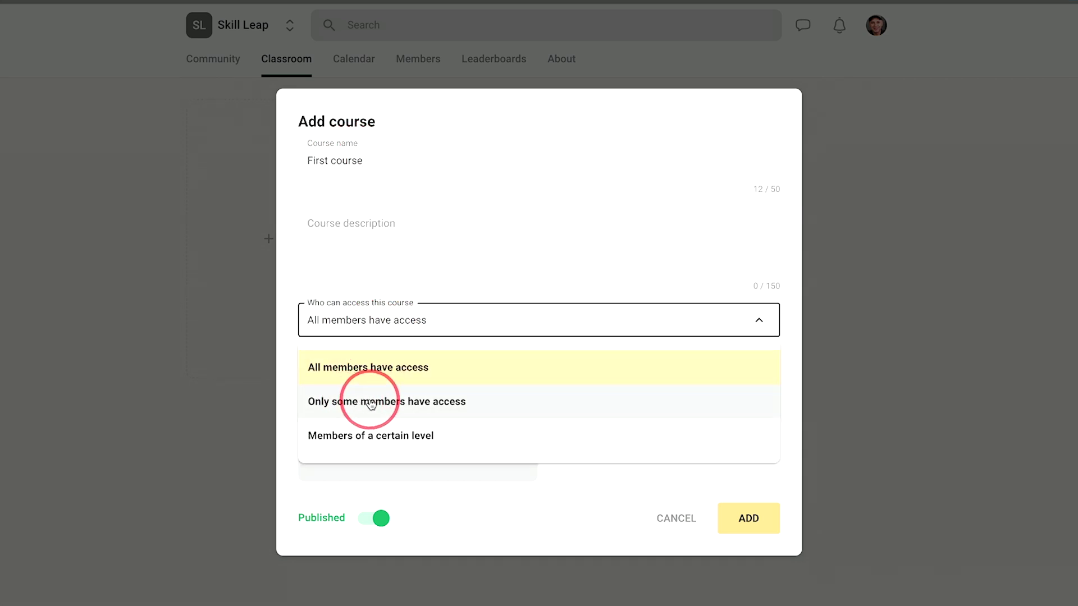
click(360, 441)
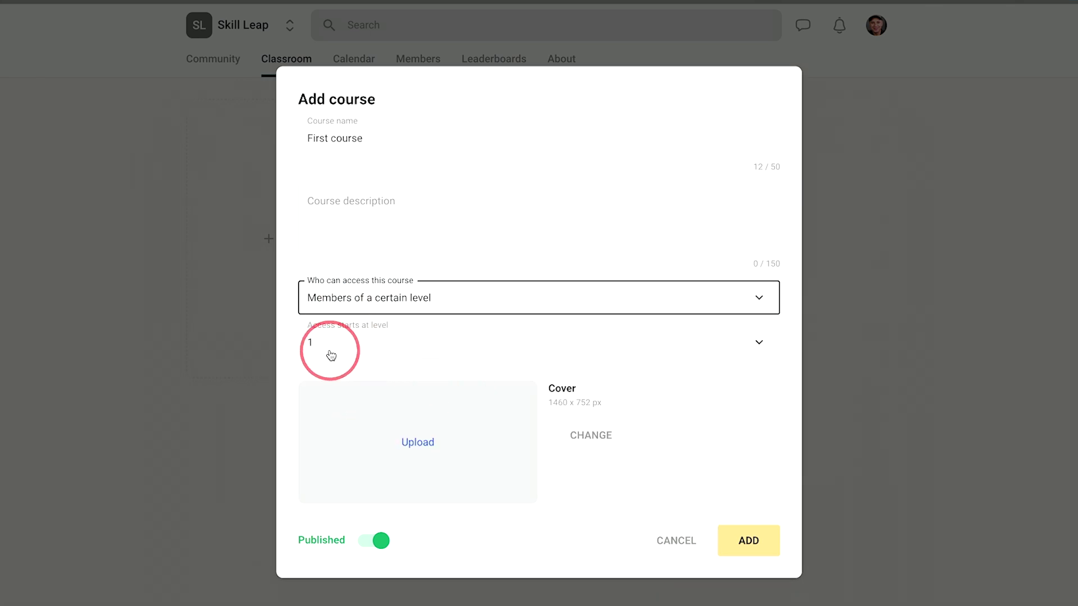
click(387, 298)
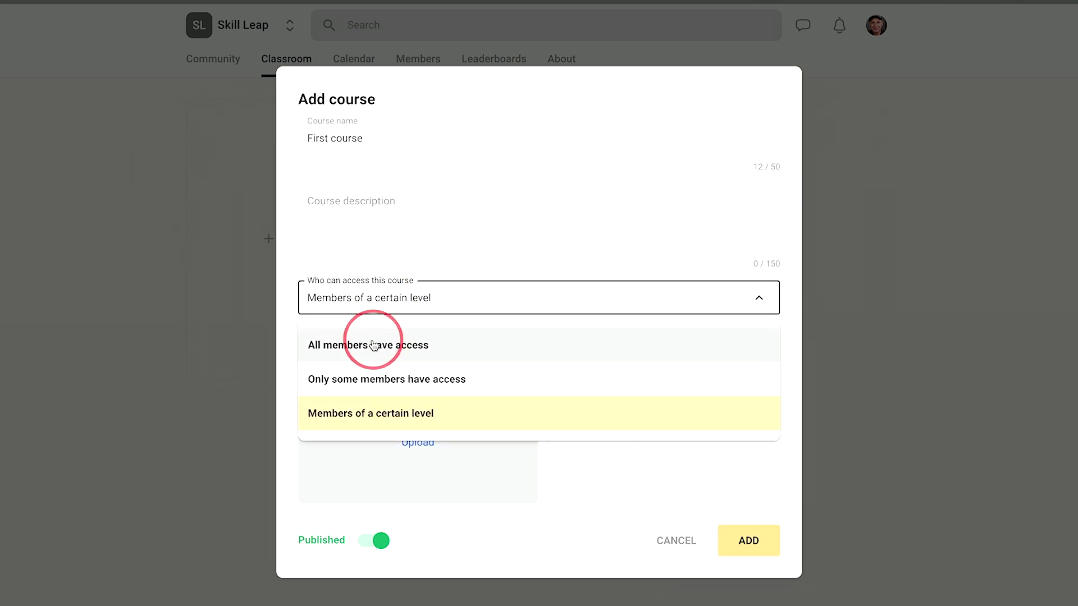
click(374, 345)
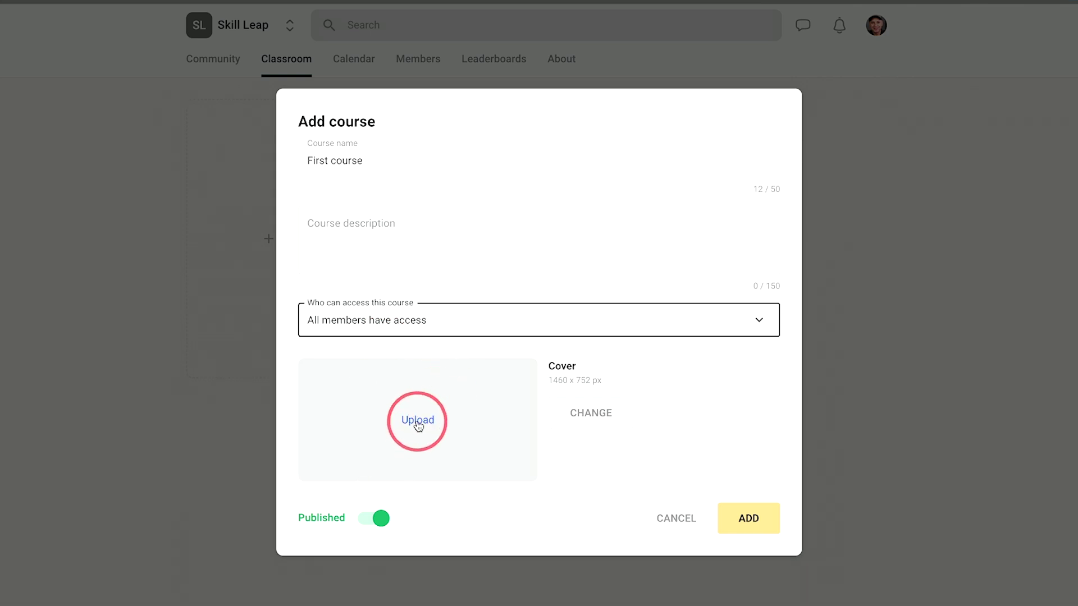
click(418, 420)
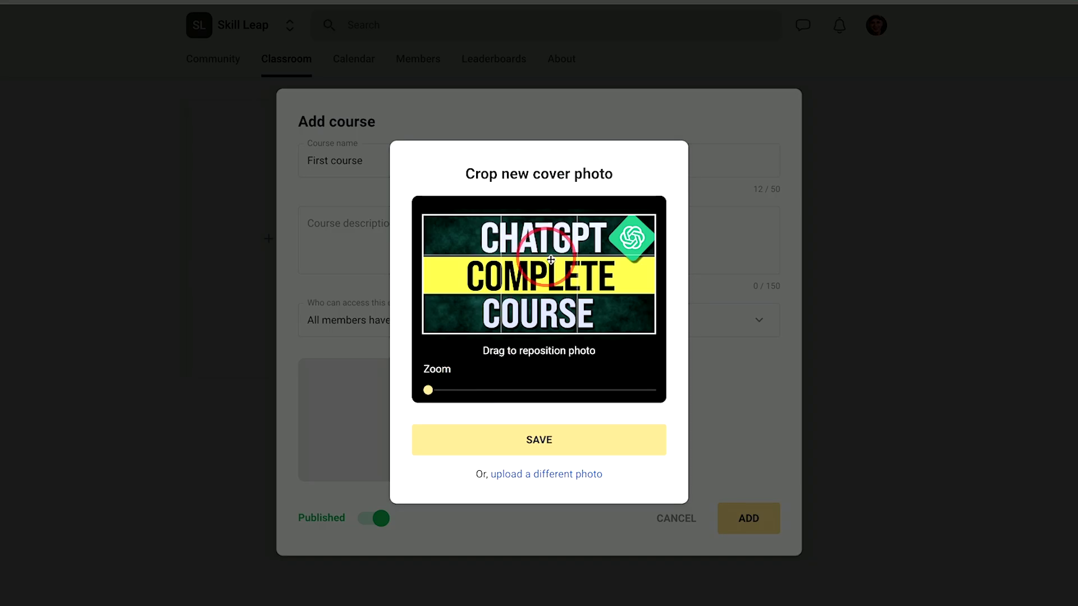
click(545, 439)
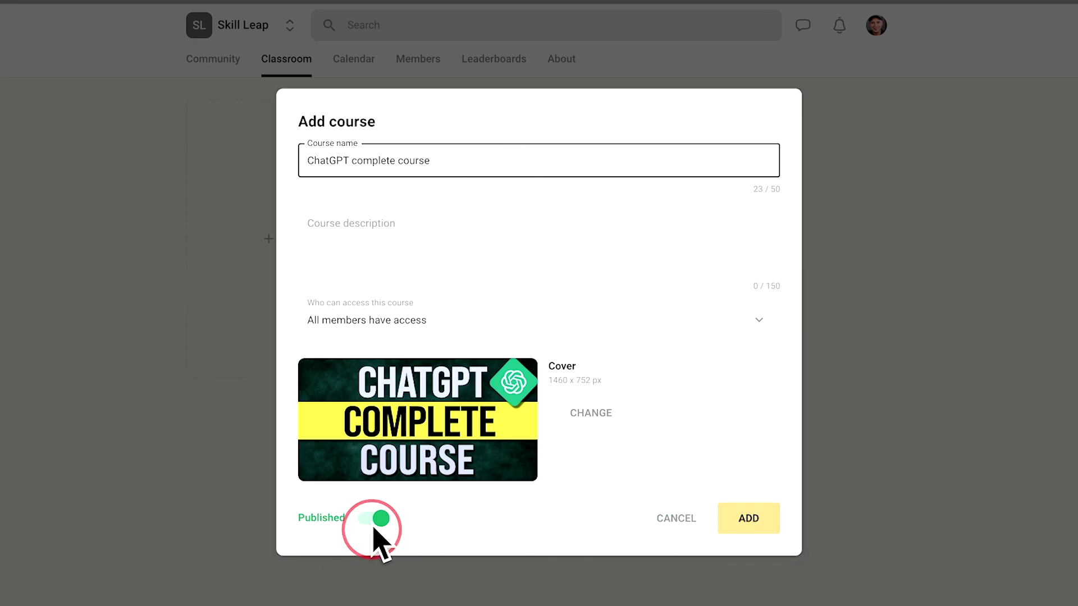
click(749, 518)
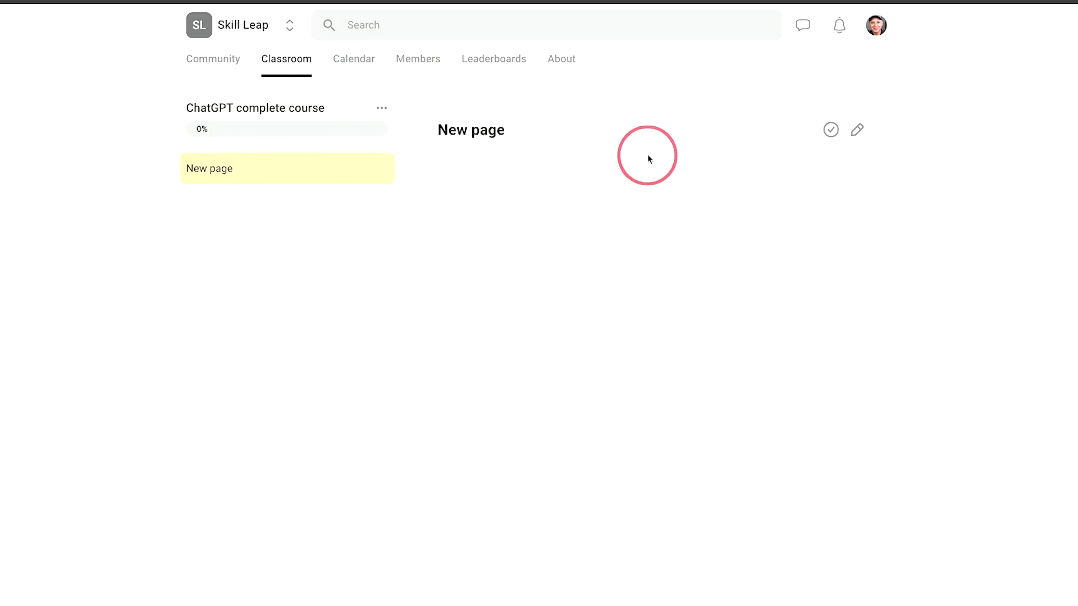
Title the first page '1.1 Introduction to ChatGPT 4o' and embed the GPT-4o YouTube video.
click(858, 130)
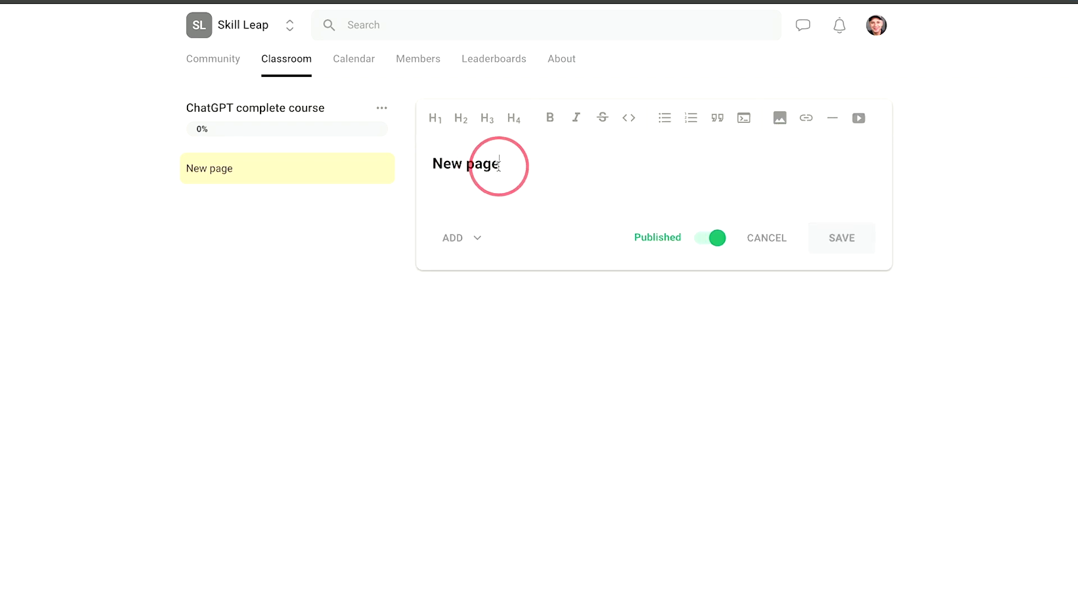
drag(499, 165, 433, 163)
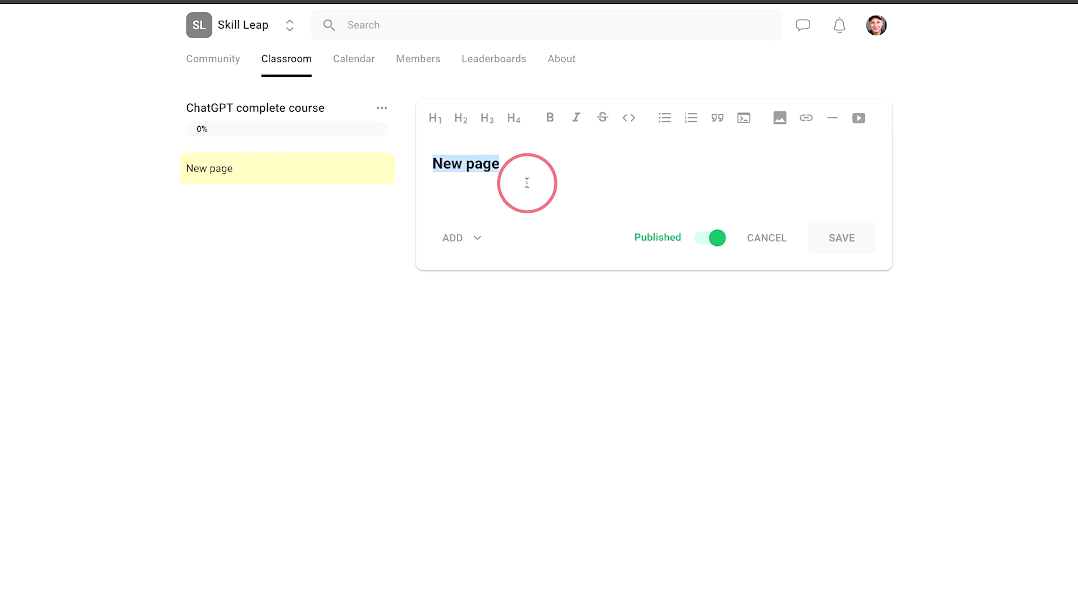
text(1.1 Introduction)
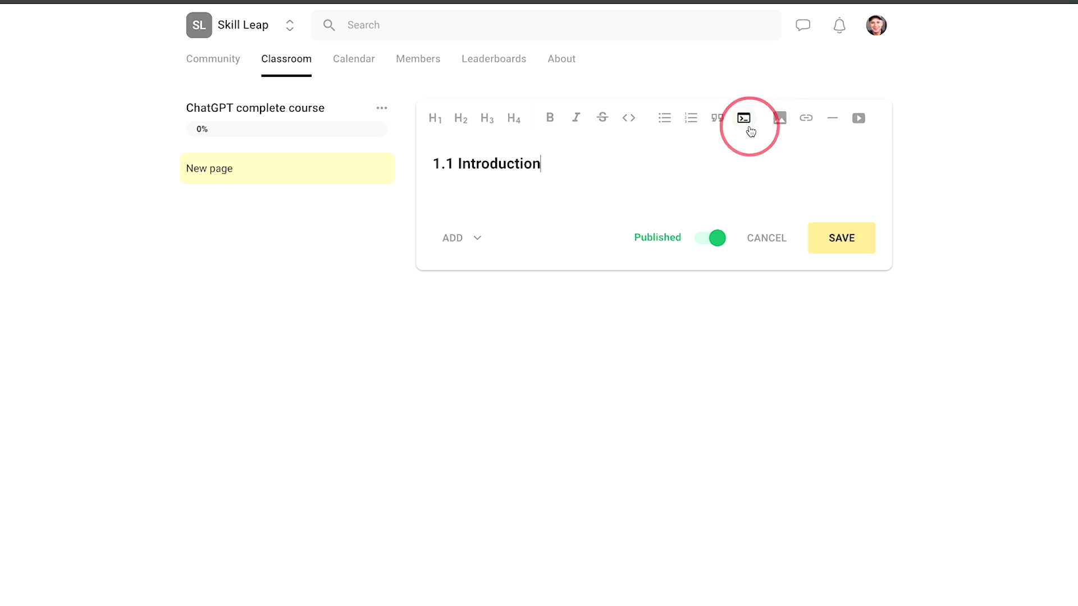
click(858, 118)
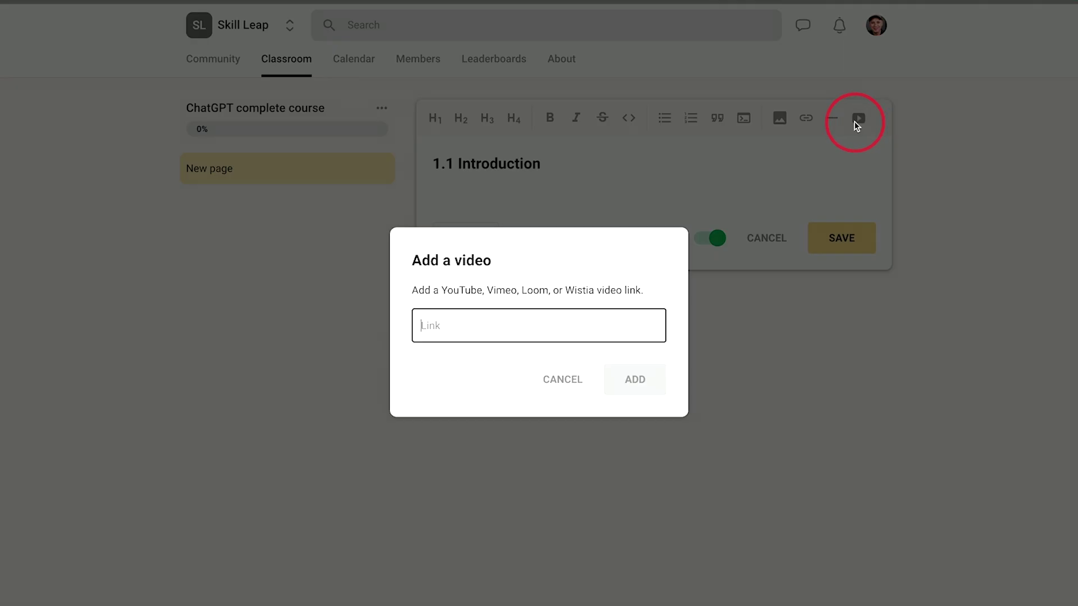
click(426, 333)
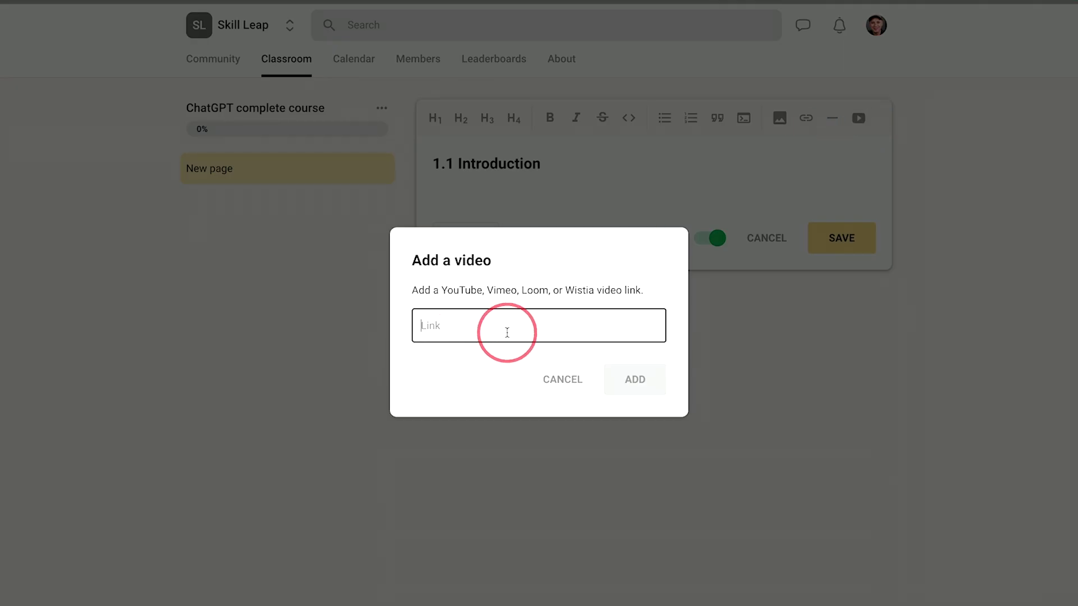
double_click(502, 289)
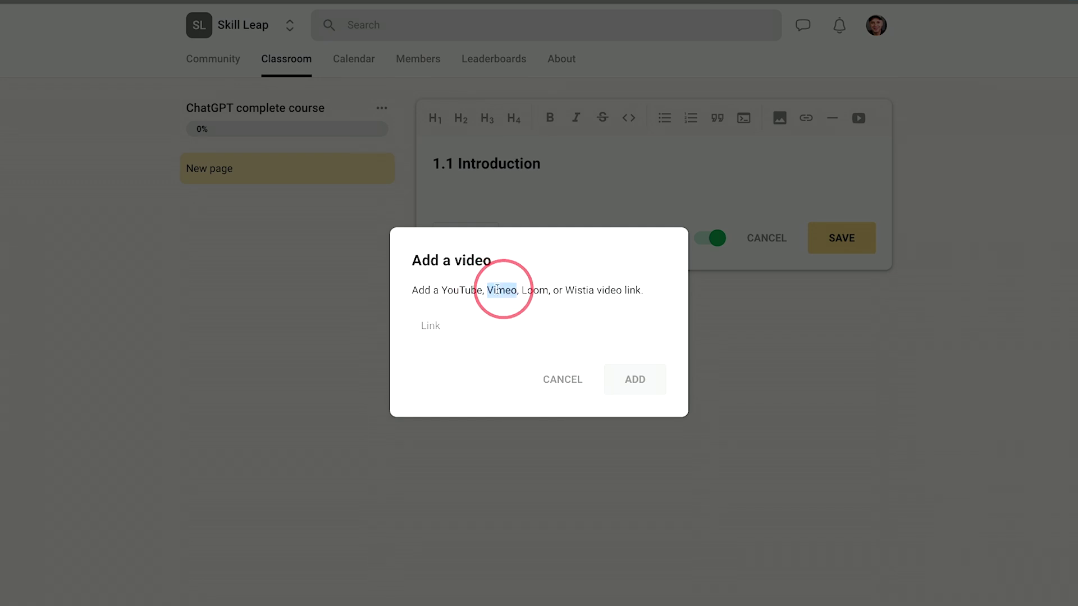
double_click(461, 290)
click(487, 290)
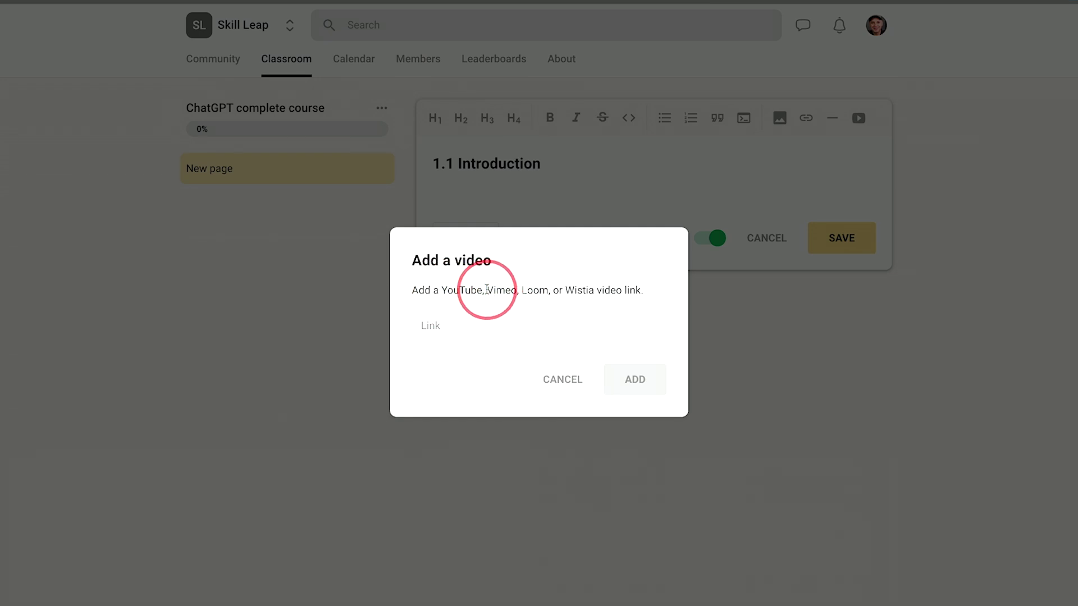
double_click(497, 290)
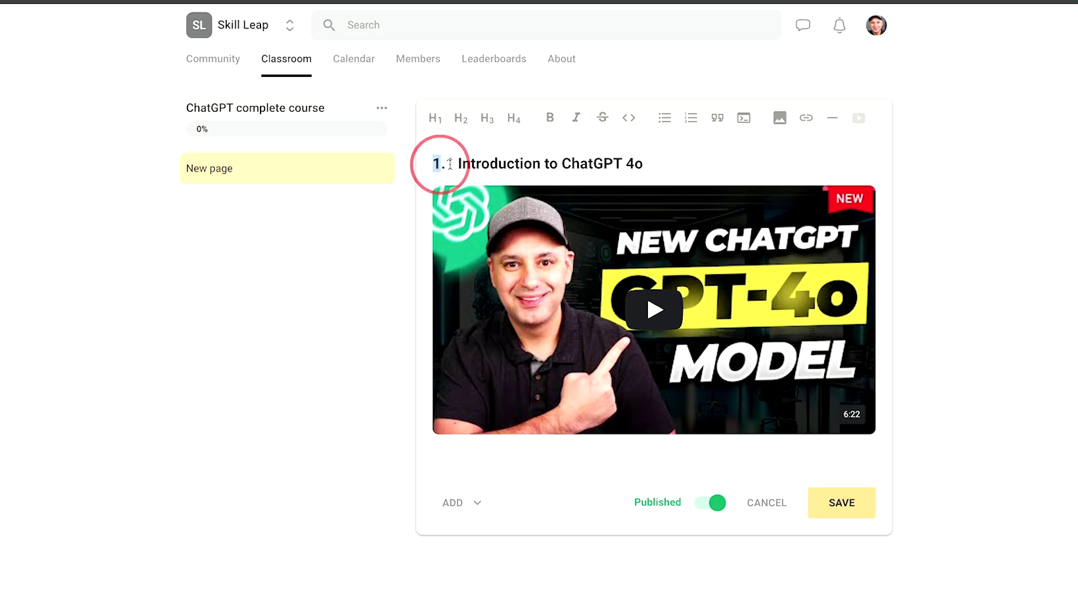
Insert a code block below the video, then abandon adding a link.
drag(434, 164, 671, 172)
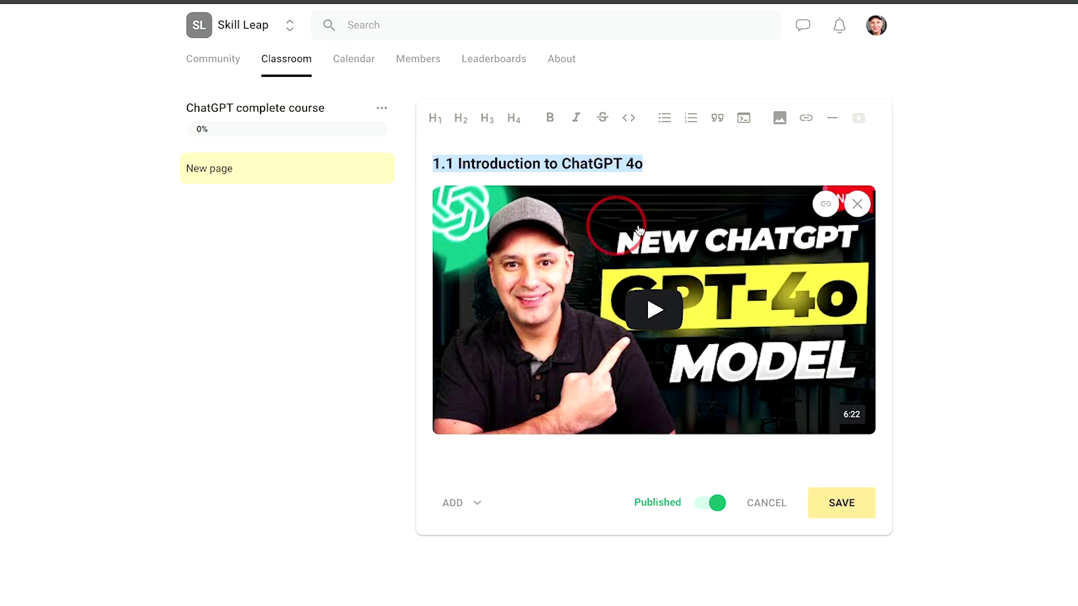
click(581, 455)
click(529, 475)
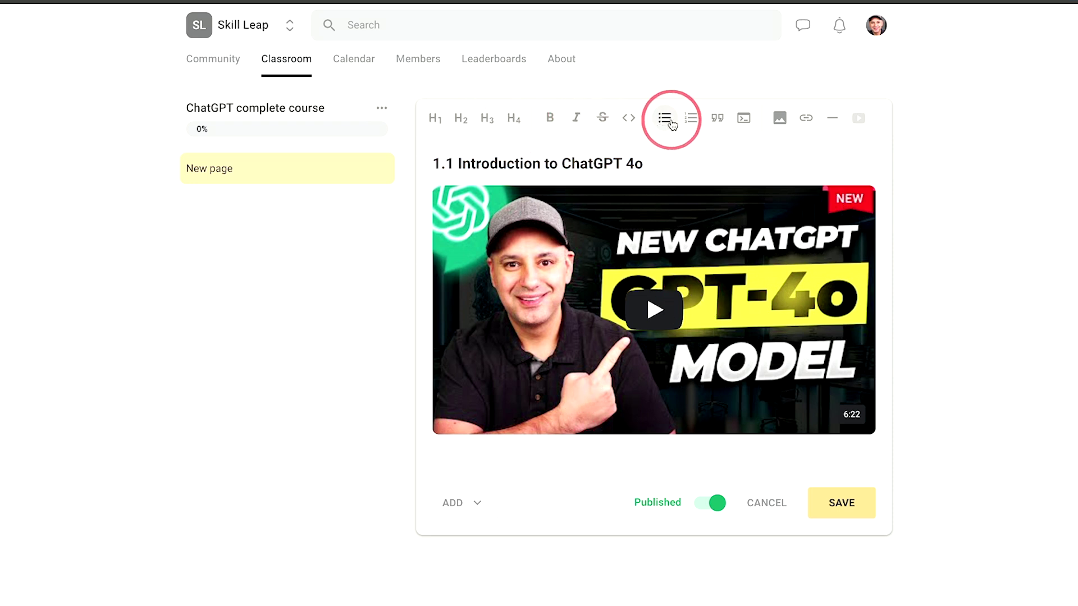
click(744, 118)
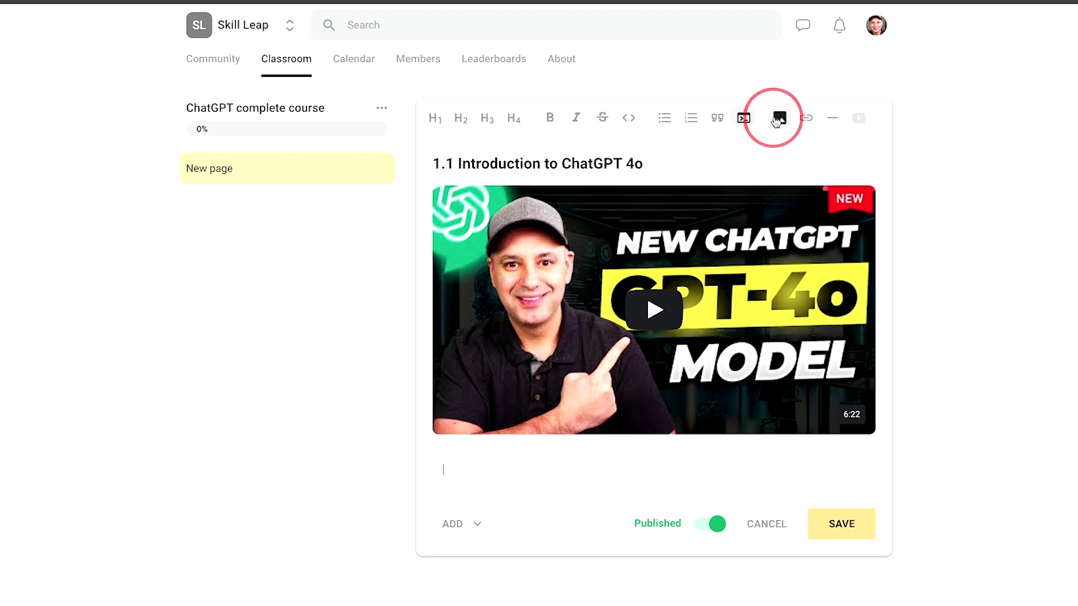
click(805, 119)
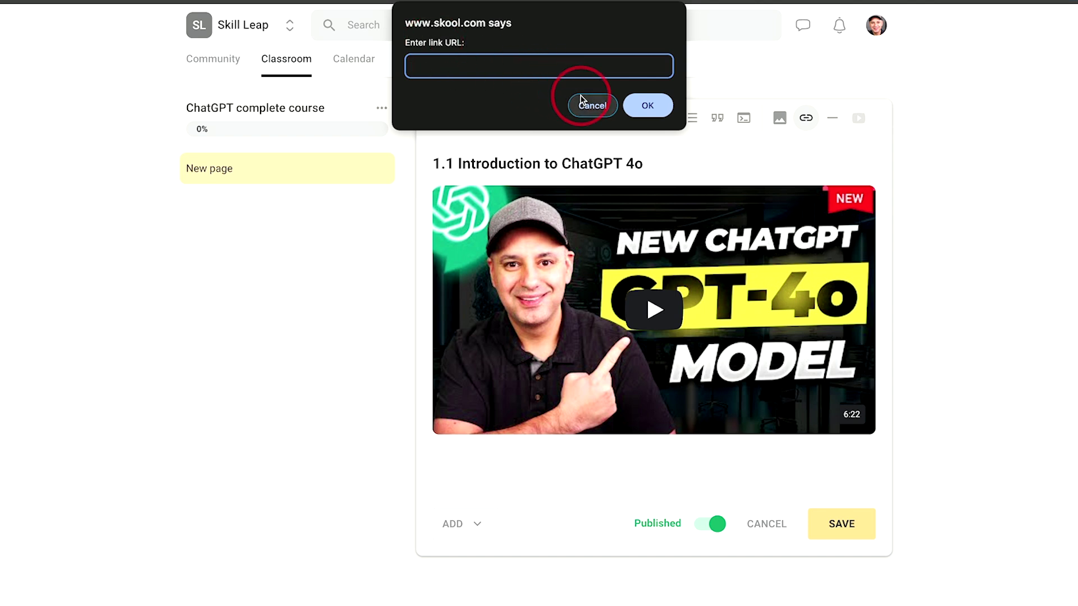
click(592, 105)
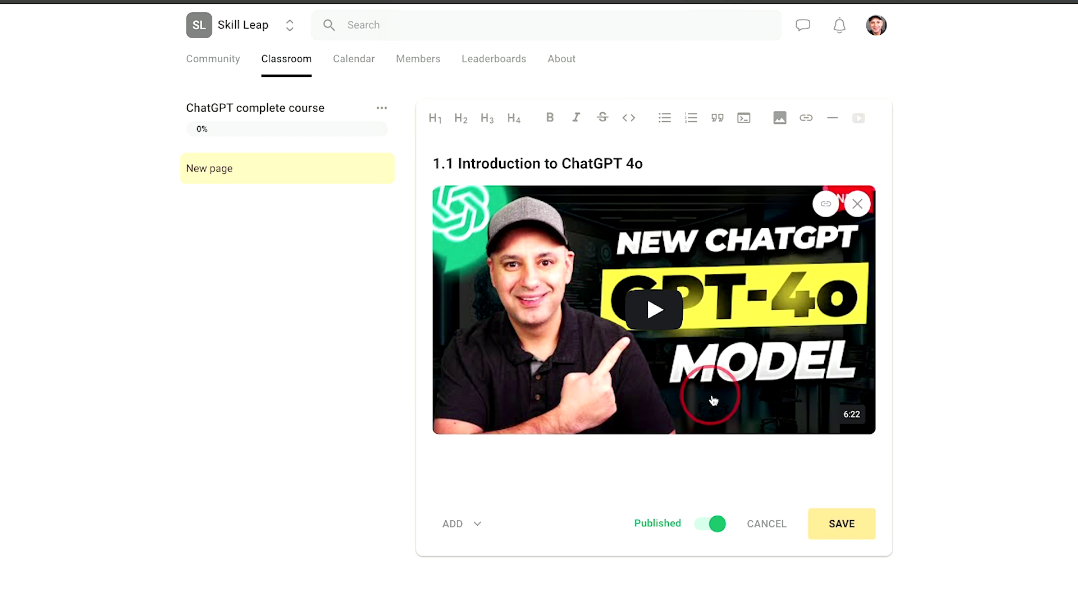
click(469, 531)
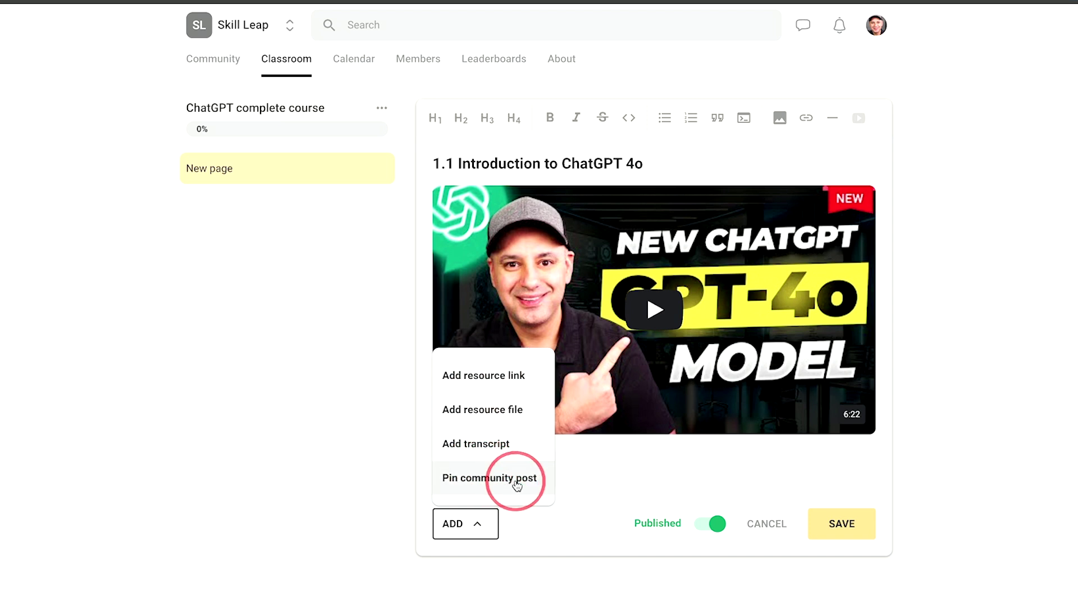
Attach the Essential AI Prompt Collection PDF labelled 'Resource' and save the lesson.
click(483, 409)
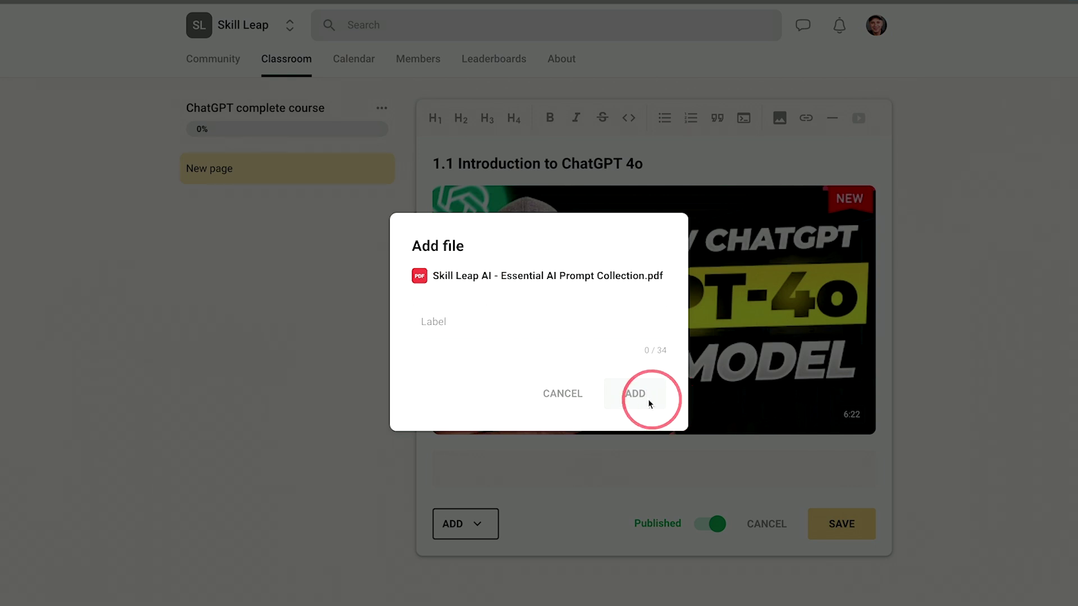
click(465, 329)
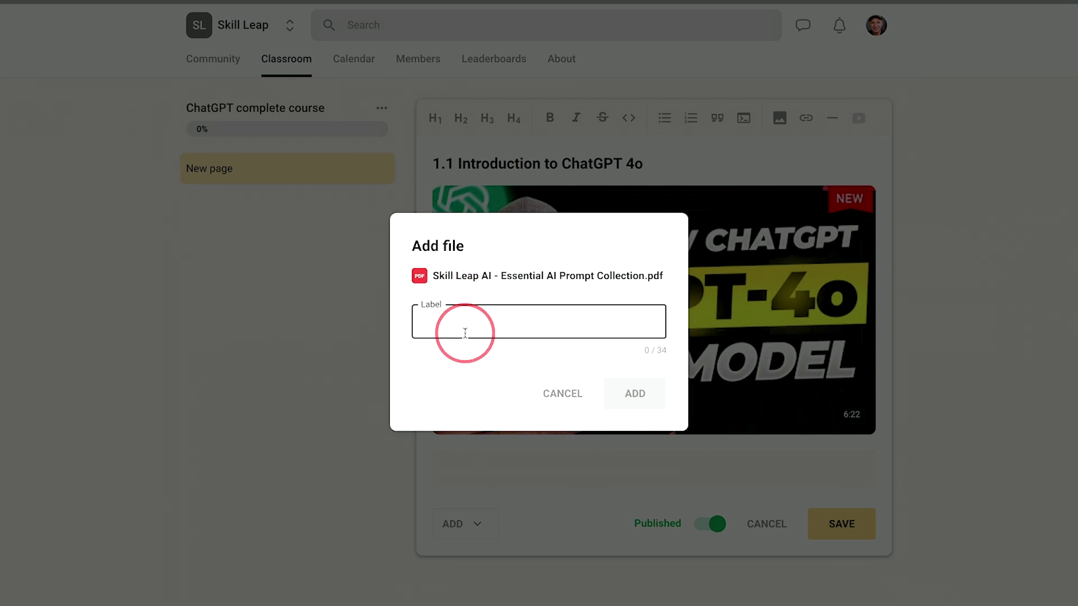
text(Resource)
click(635, 394)
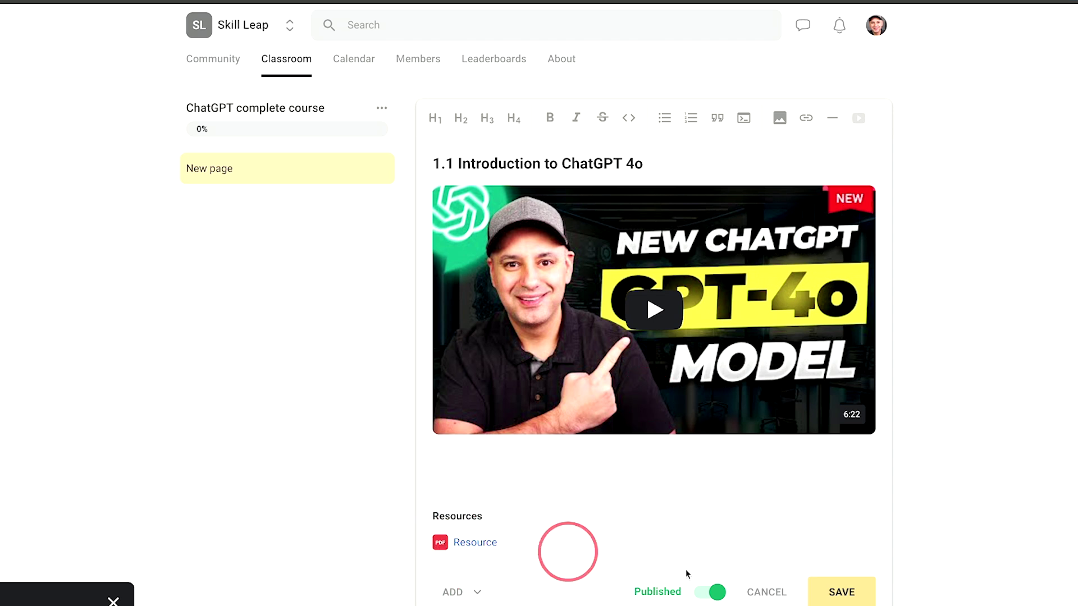
click(876, 596)
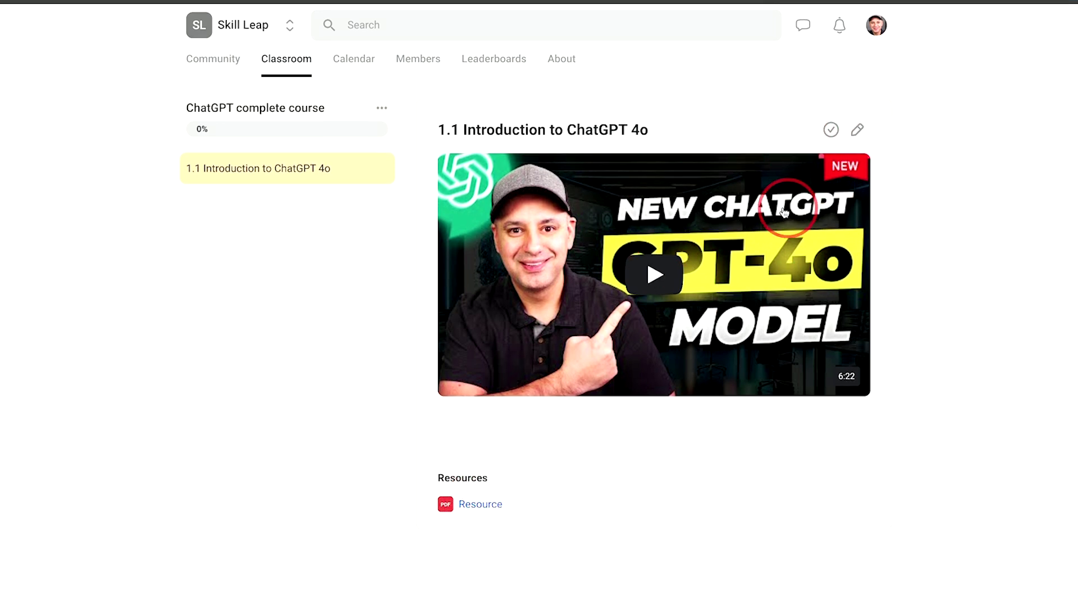
click(830, 130)
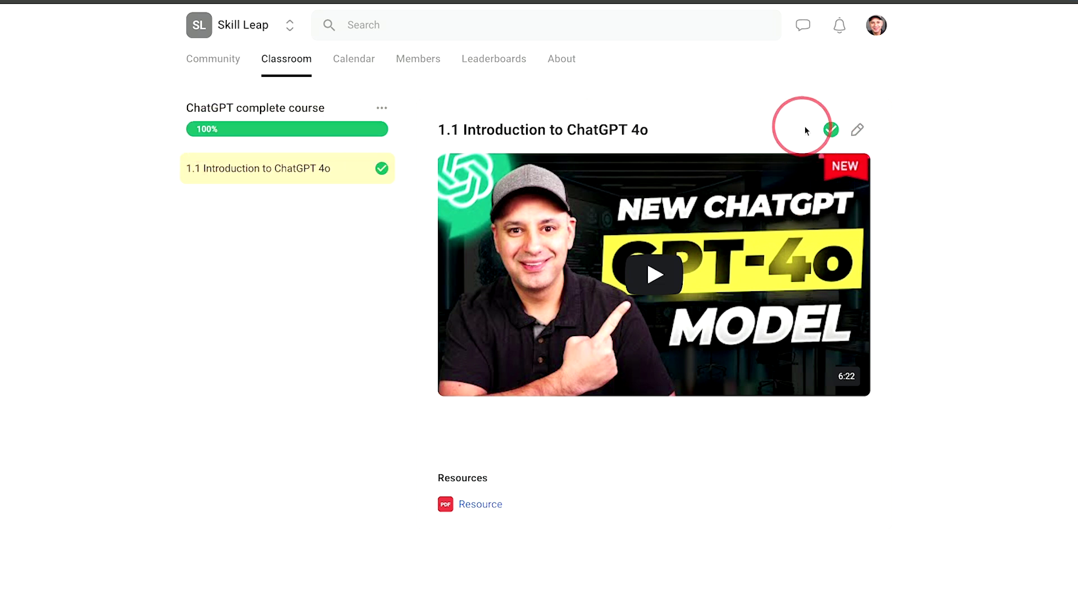
click(830, 131)
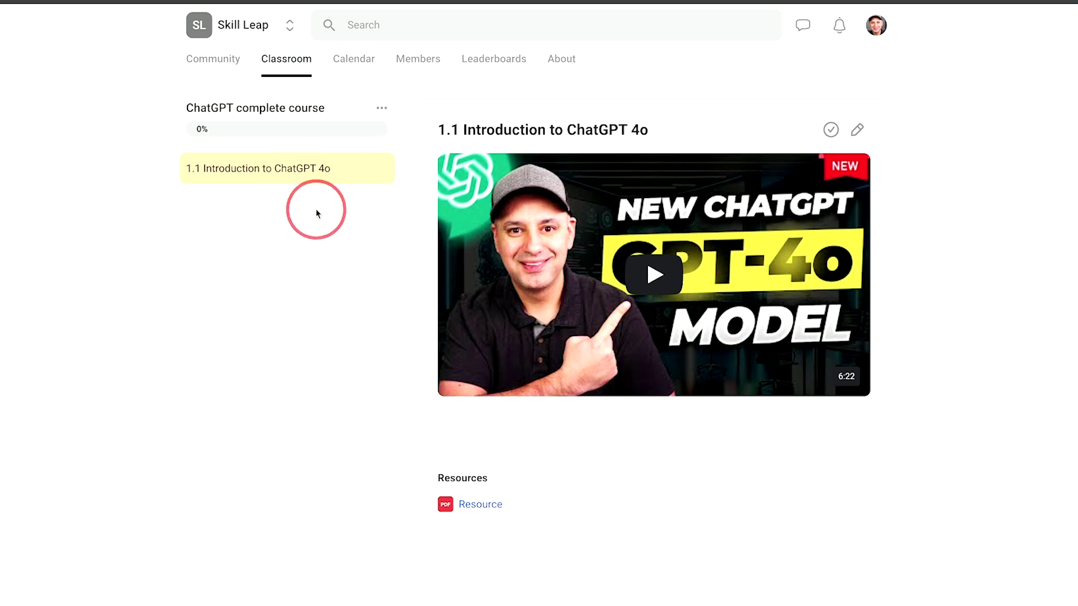
click(382, 108)
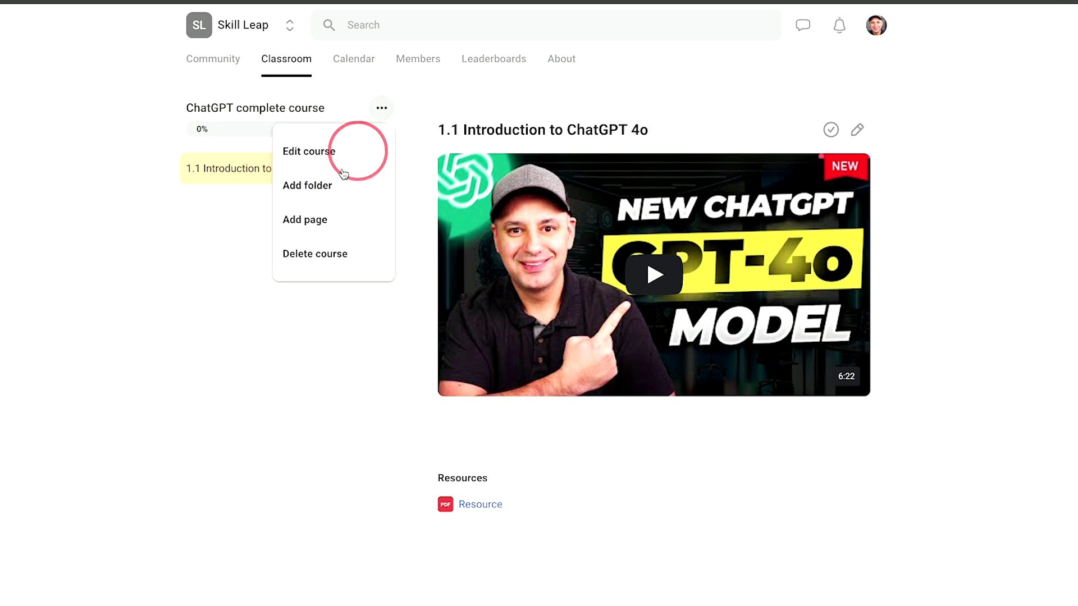
Add a page titled '1.2 Prompting' and save it, then reopen and cancel the editor.
click(305, 220)
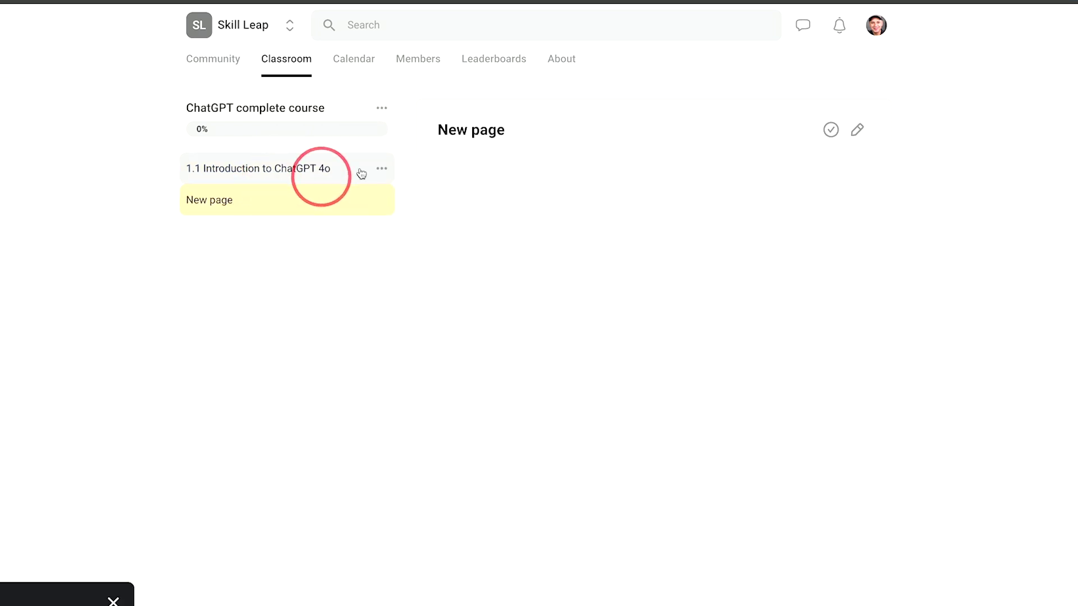
click(857, 131)
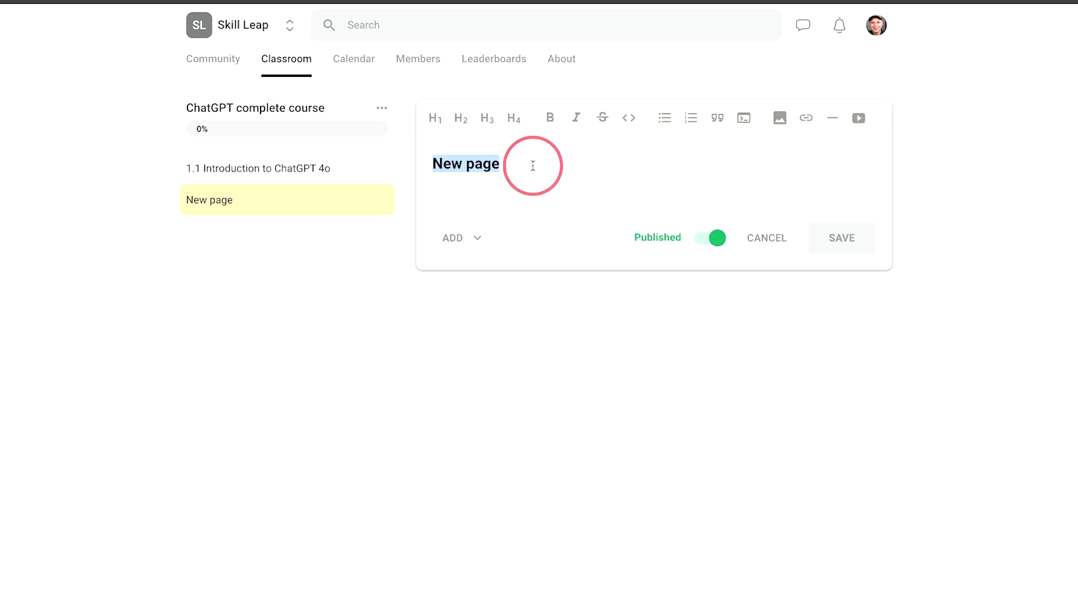
text(1.2 Prompting)
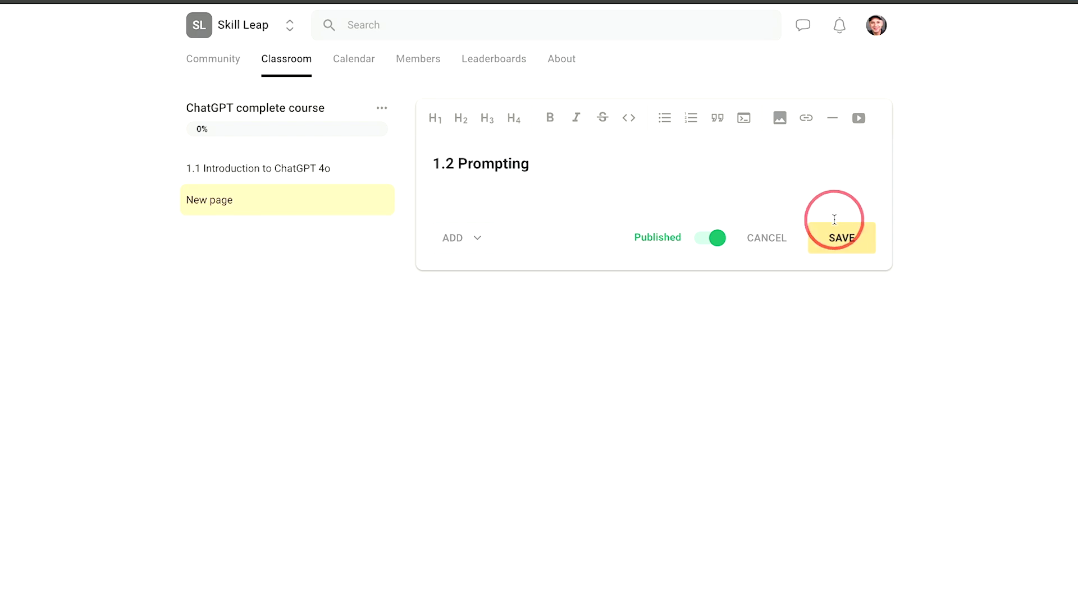
click(842, 238)
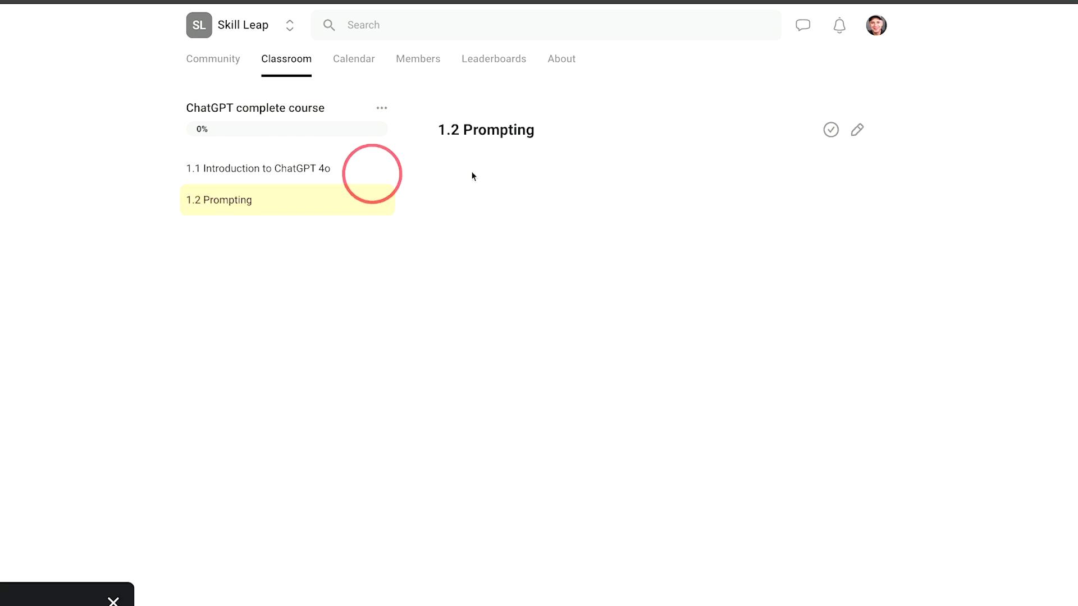
click(857, 130)
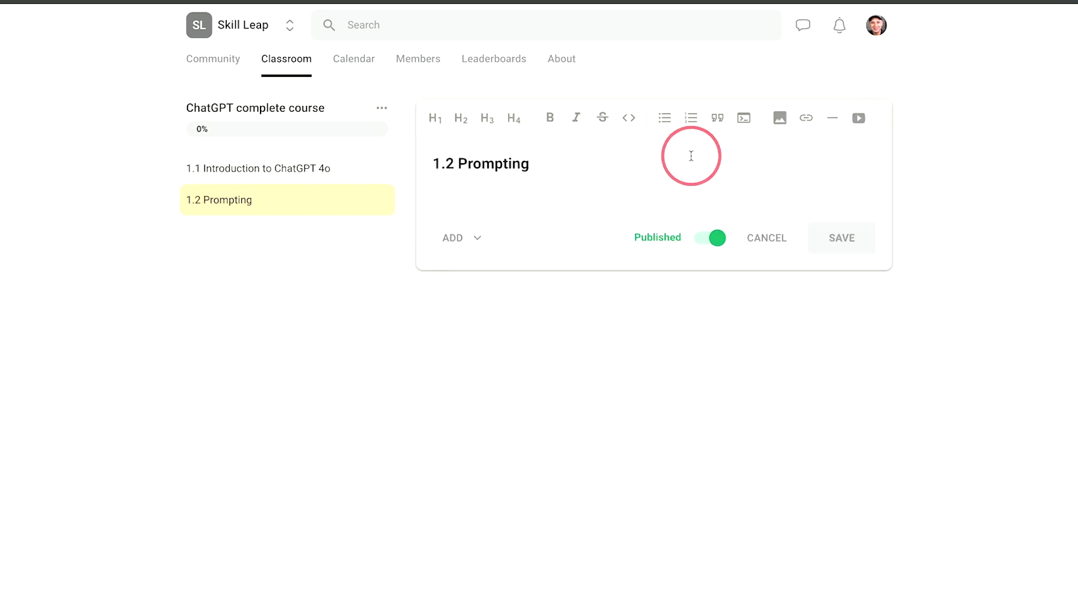
click(767, 237)
Add a course folder named 'Section 1'.
click(382, 111)
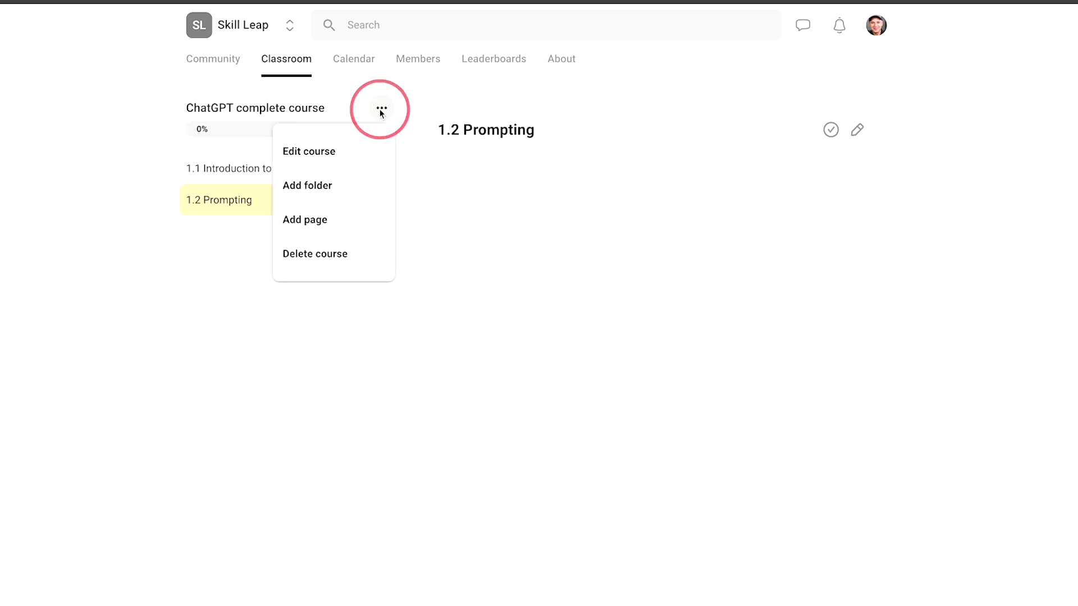
click(313, 182)
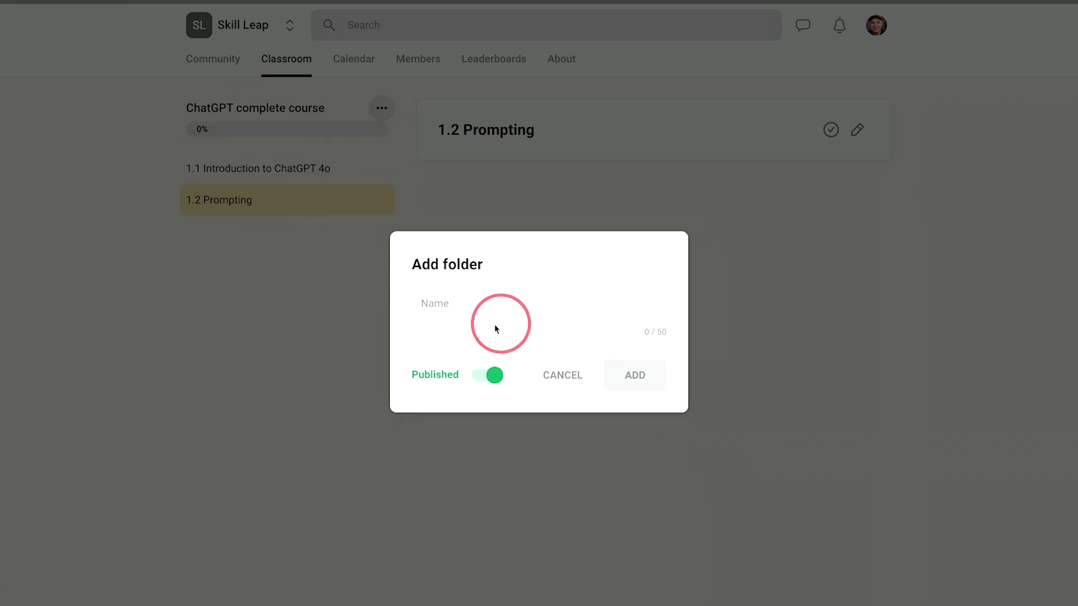
click(478, 309)
text(Section 1)
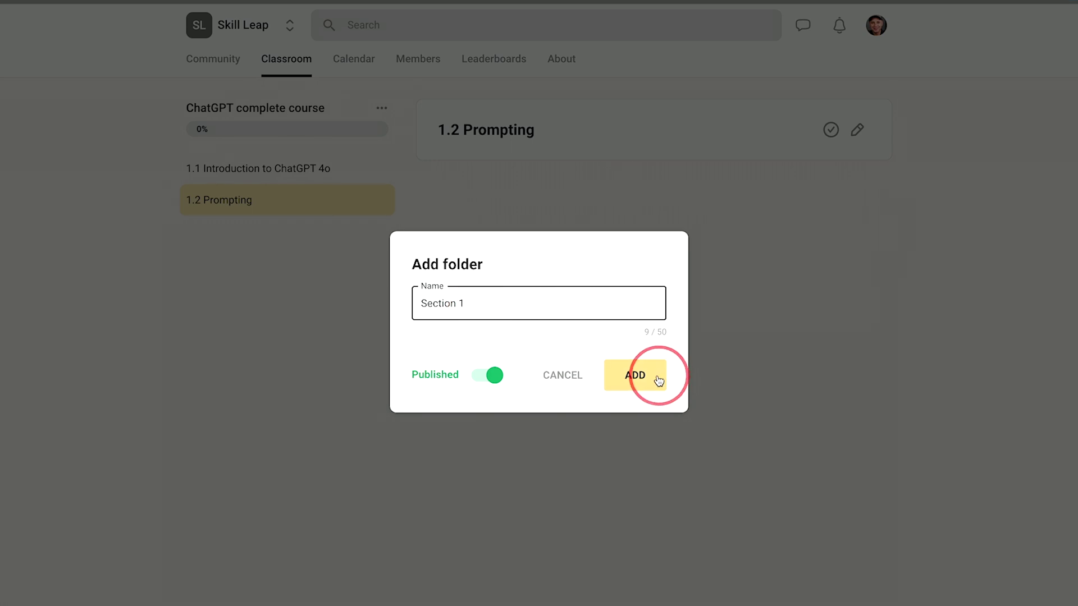
click(641, 375)
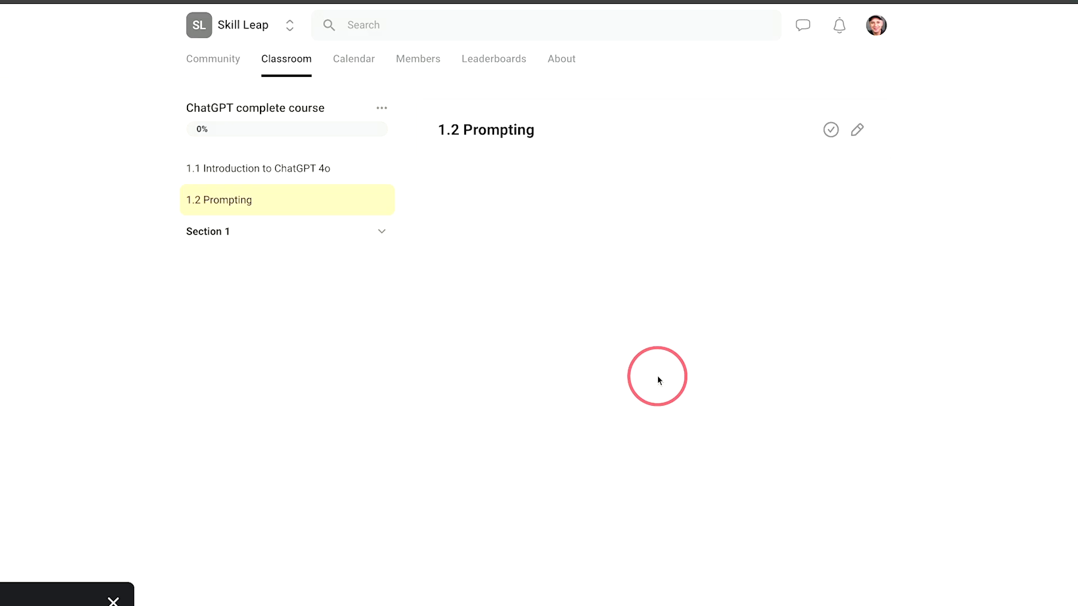
Move lessons 1.1 and 1.2 into Section 1 and mark 1.1 done.
mouse_move(288, 226)
mouse_down()
mouse_move(291, 211)
mouse_move(292, 233)
mouse_up()
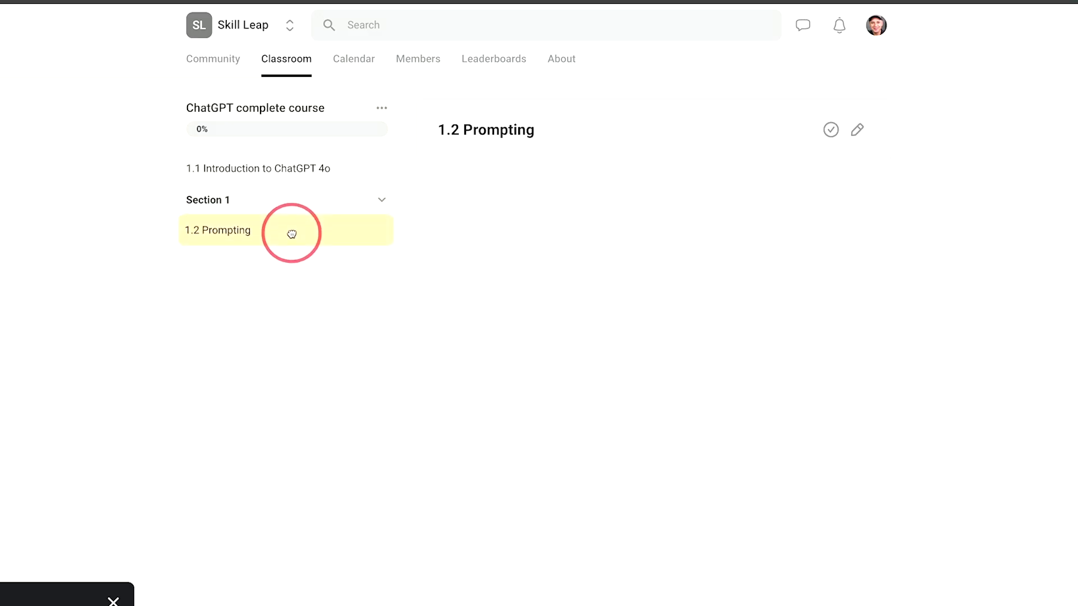
drag(289, 173, 293, 204)
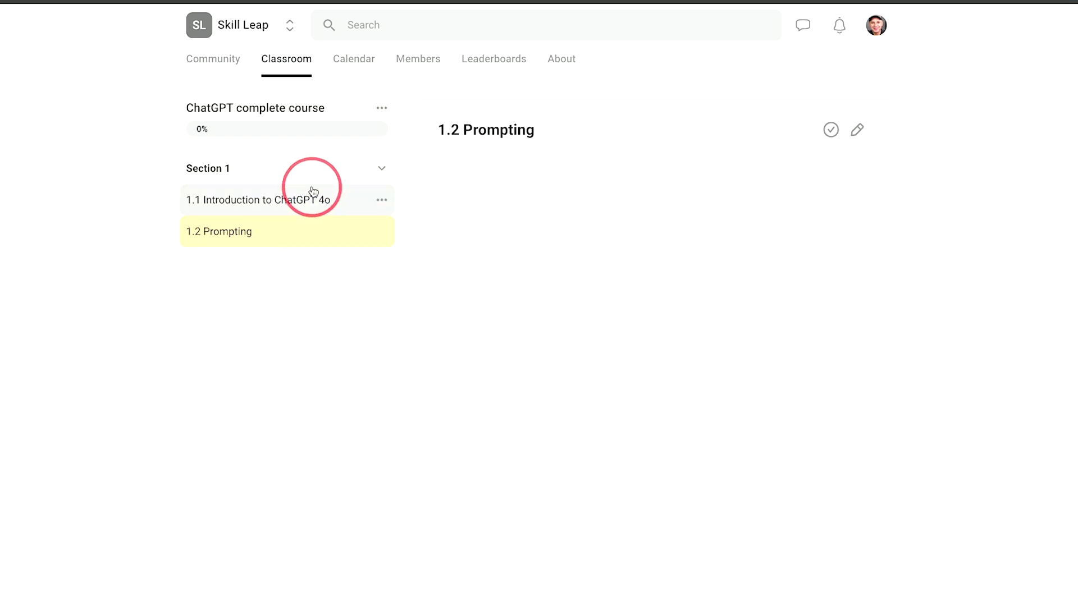
click(306, 202)
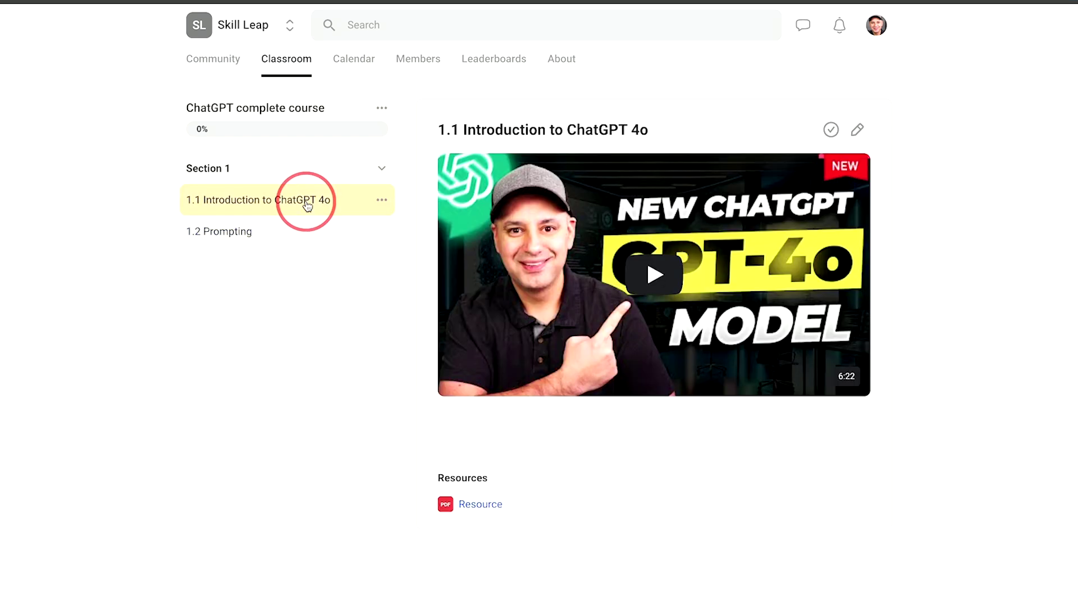
click(831, 131)
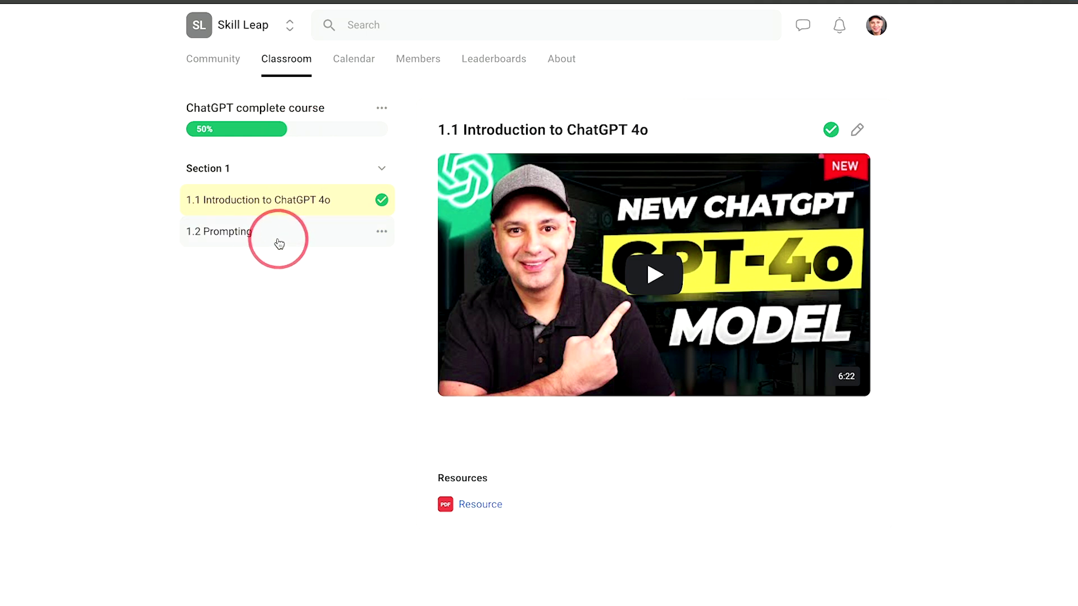
Revisit the Skill Leap feed and course list, then open the community switcher.
click(218, 64)
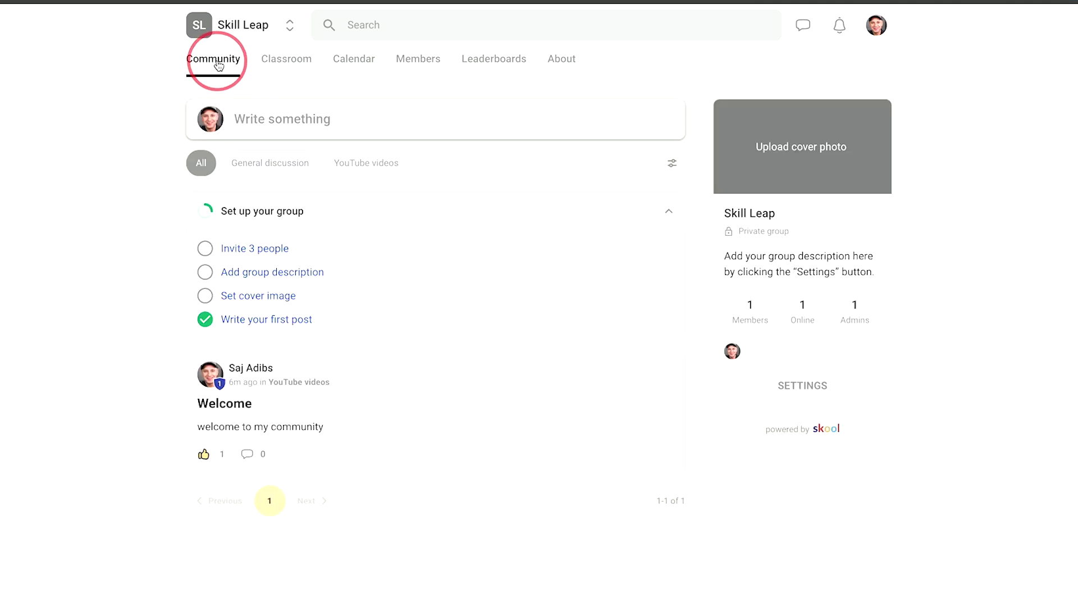
click(271, 63)
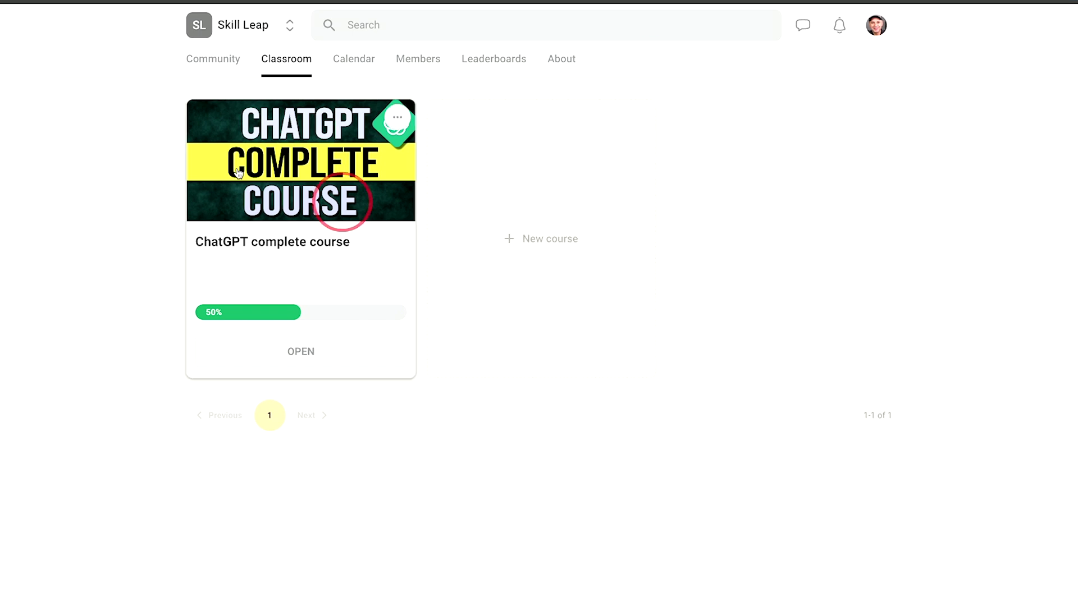
click(288, 25)
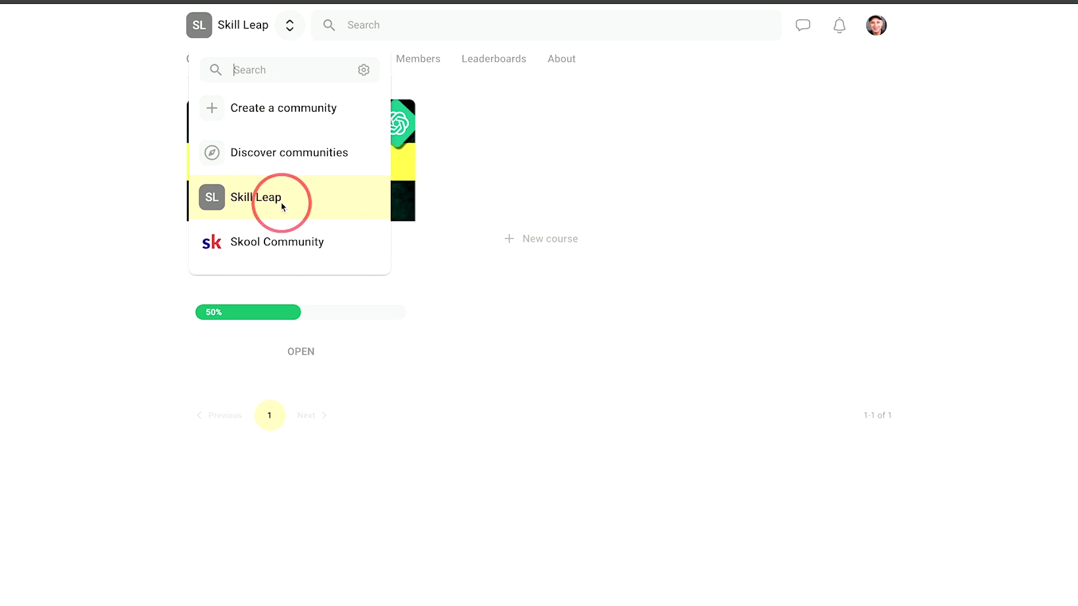
Switch to Skool Community and filter posts by How I Use Skool, Product Feedback, Announcements.
click(272, 252)
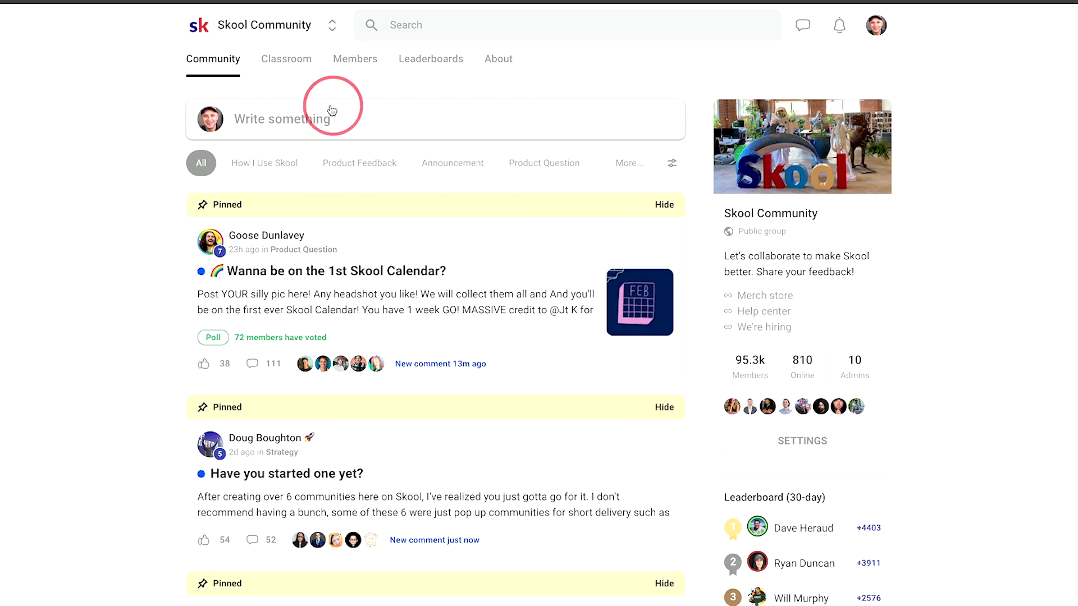
click(264, 163)
click(360, 163)
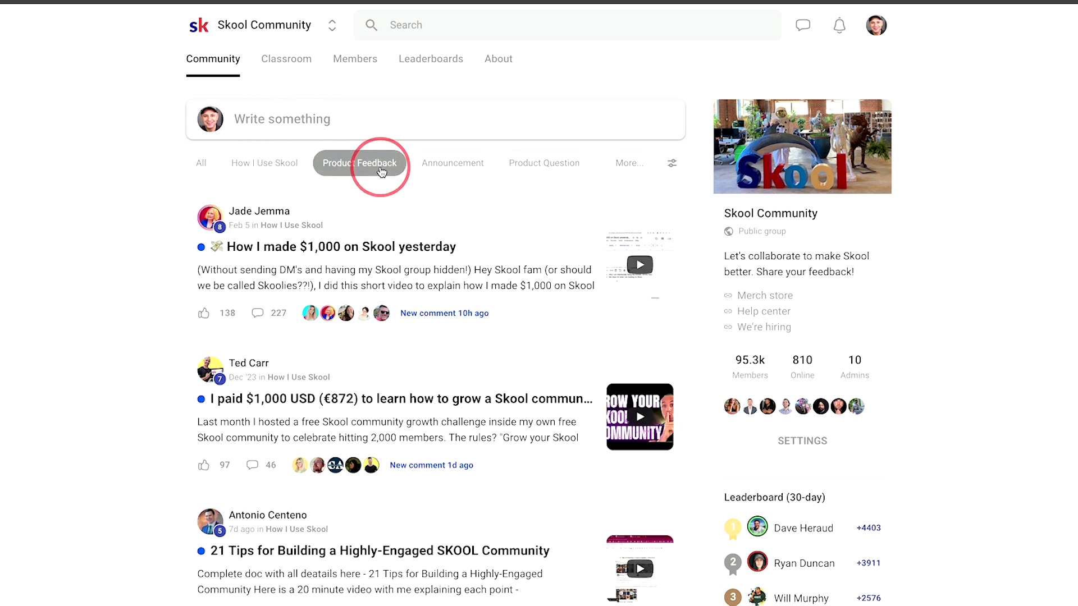
click(452, 163)
click(264, 162)
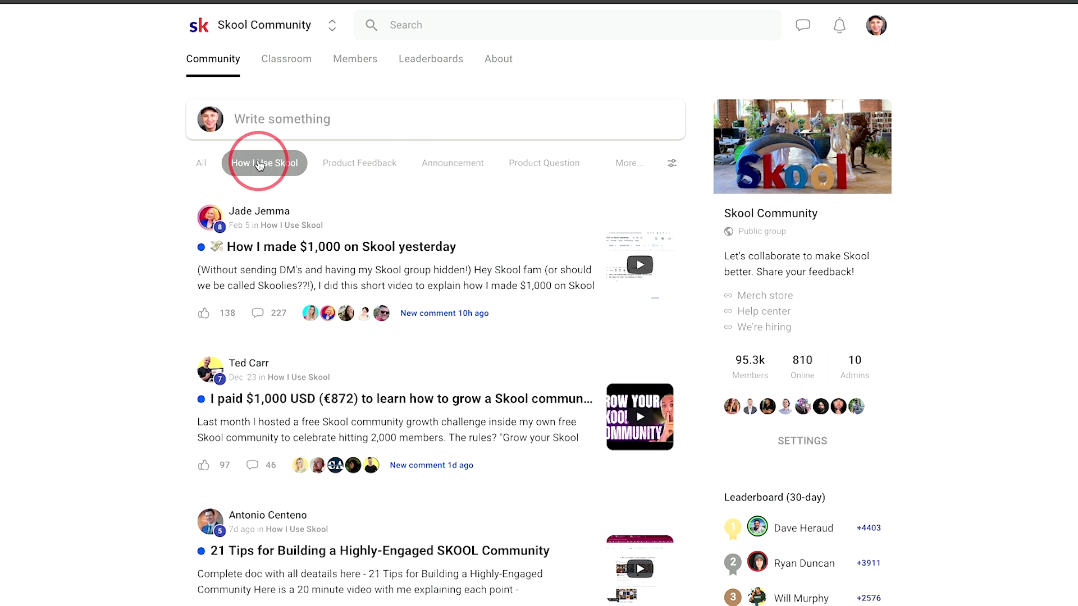
Browse the Classroom catalogue and the Skool 101 course, then view the member list.
click(287, 59)
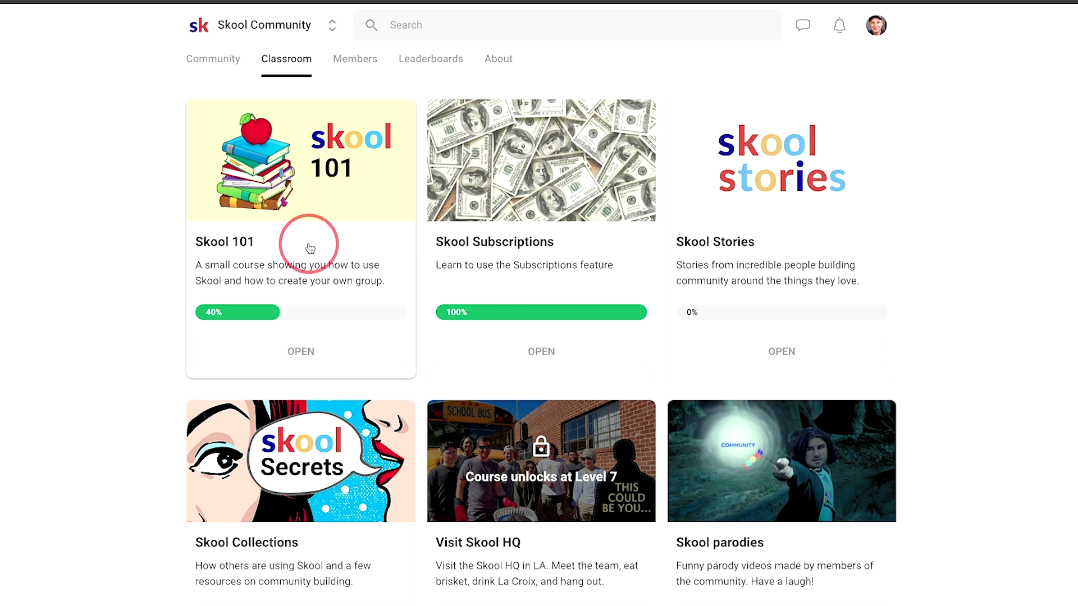
click(303, 177)
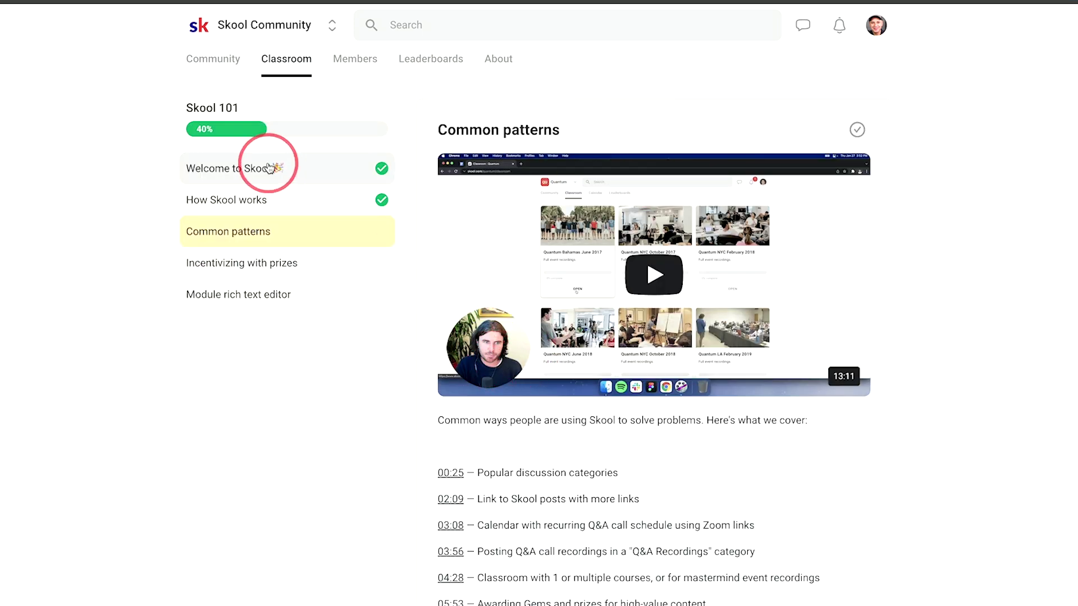
click(287, 58)
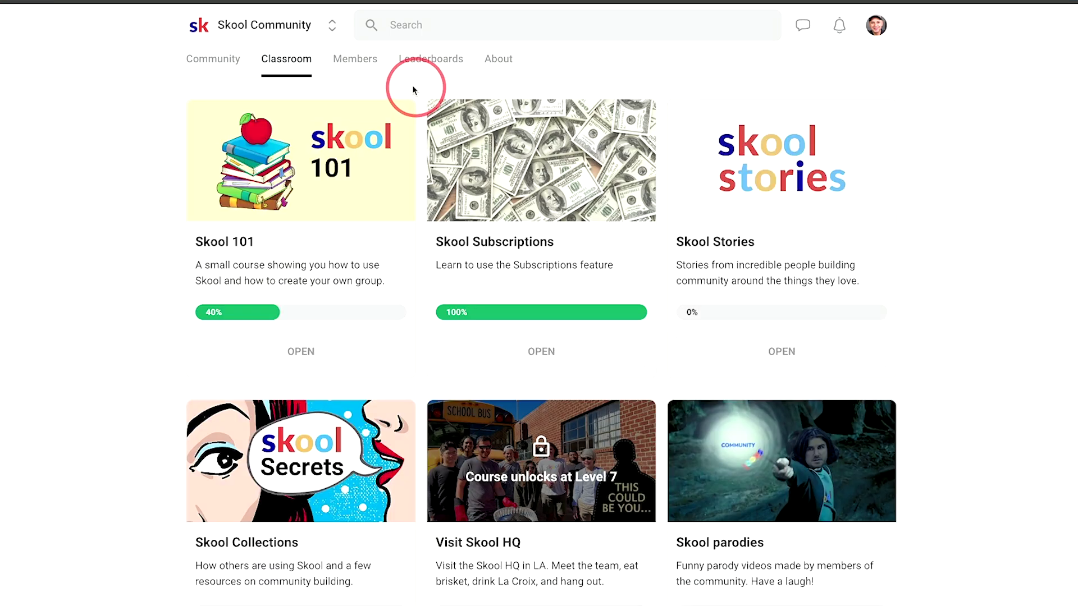
click(354, 61)
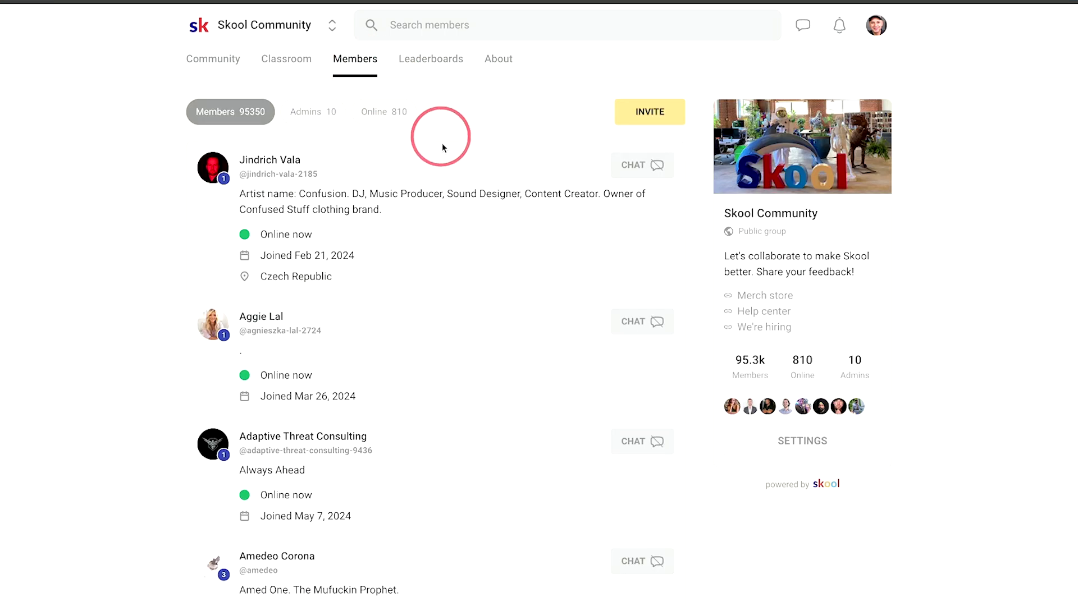
scroll(443, 150, down, 5)
scroll(444, 150, down, 3)
scroll(443, 150, up, 8)
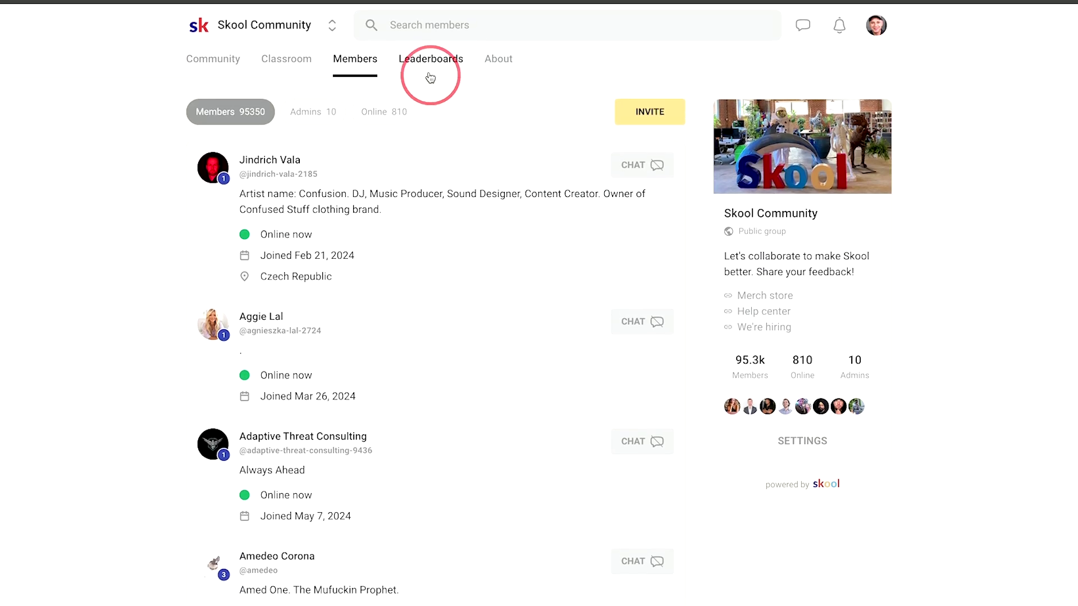
Look through Leaderboards, the About description and the Community feed, then the Classroom catalogue.
click(430, 59)
scroll(557, 235, down, 3)
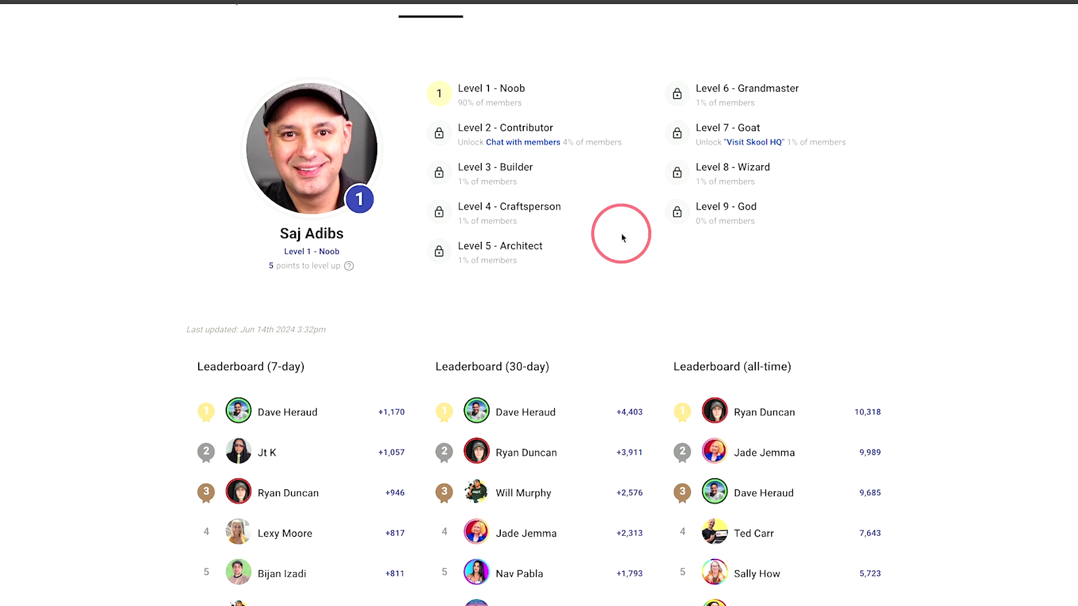
scroll(619, 236, down, 3)
scroll(619, 236, up, 6)
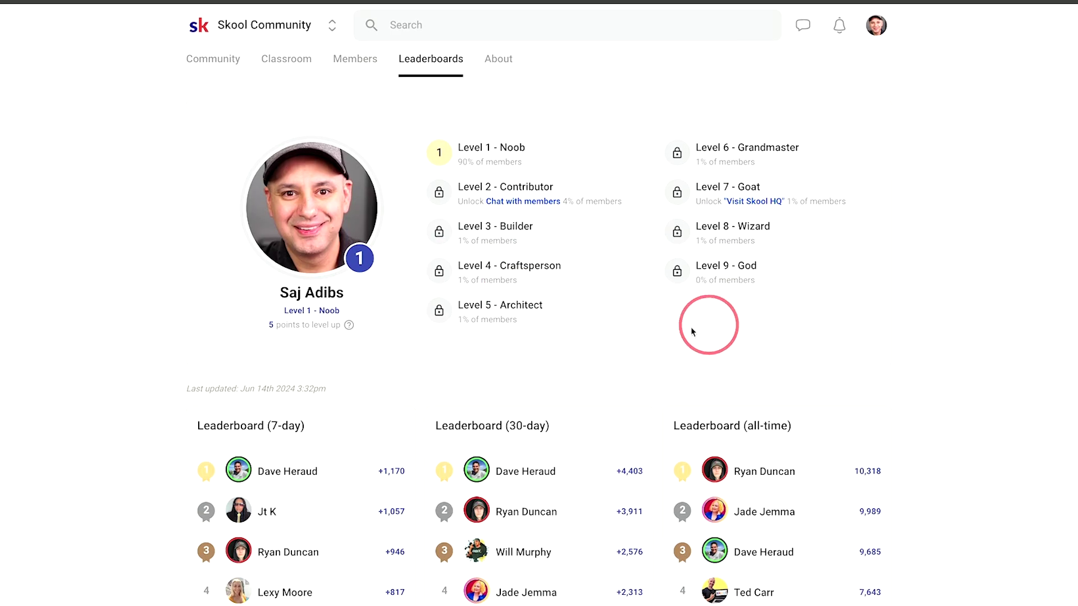
click(499, 59)
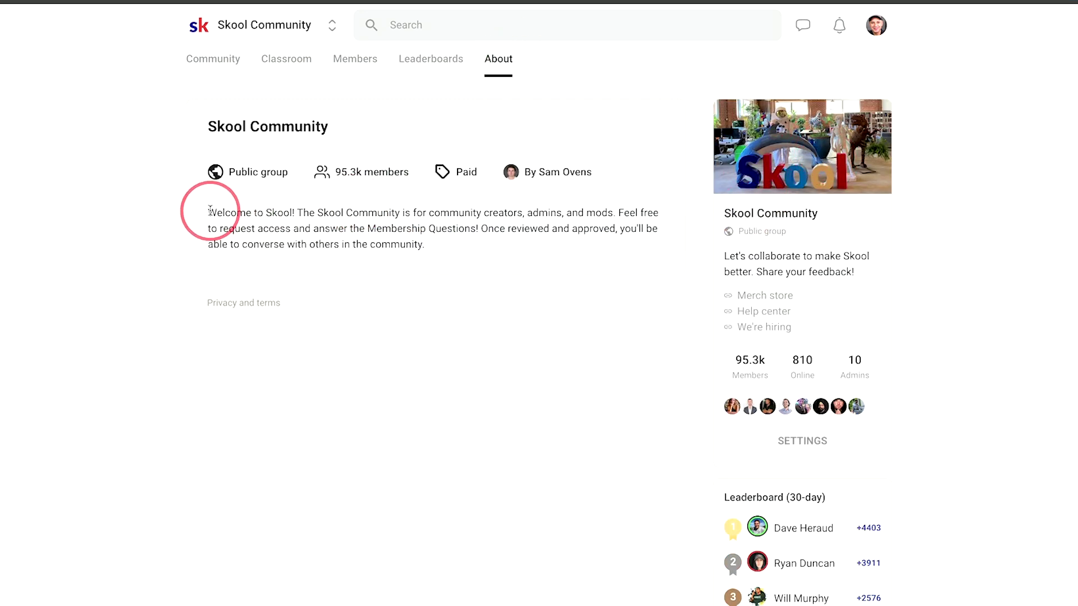
drag(209, 211, 447, 256)
click(474, 253)
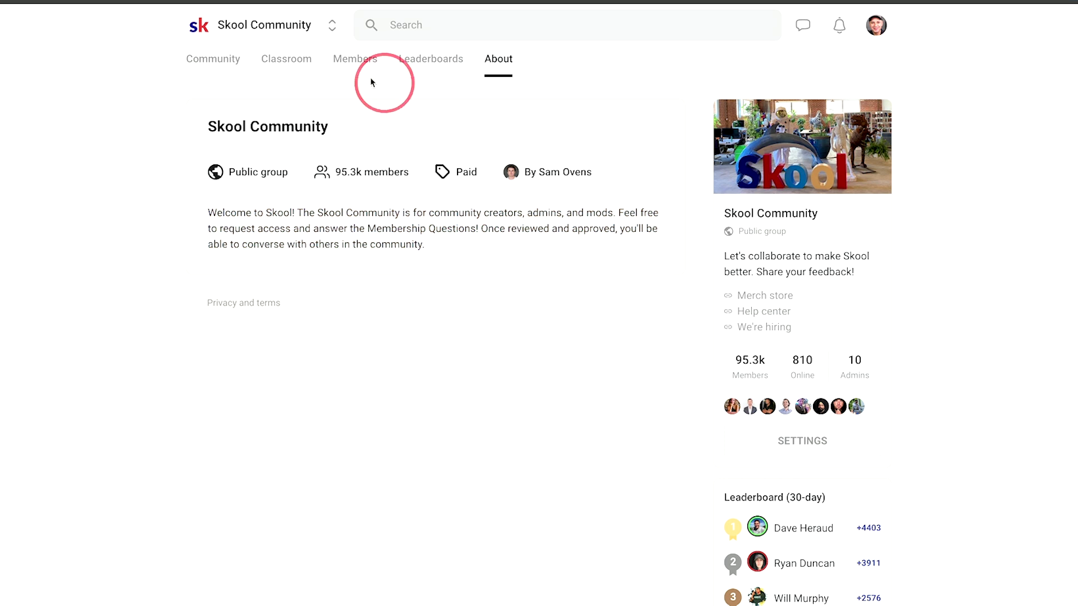
click(212, 58)
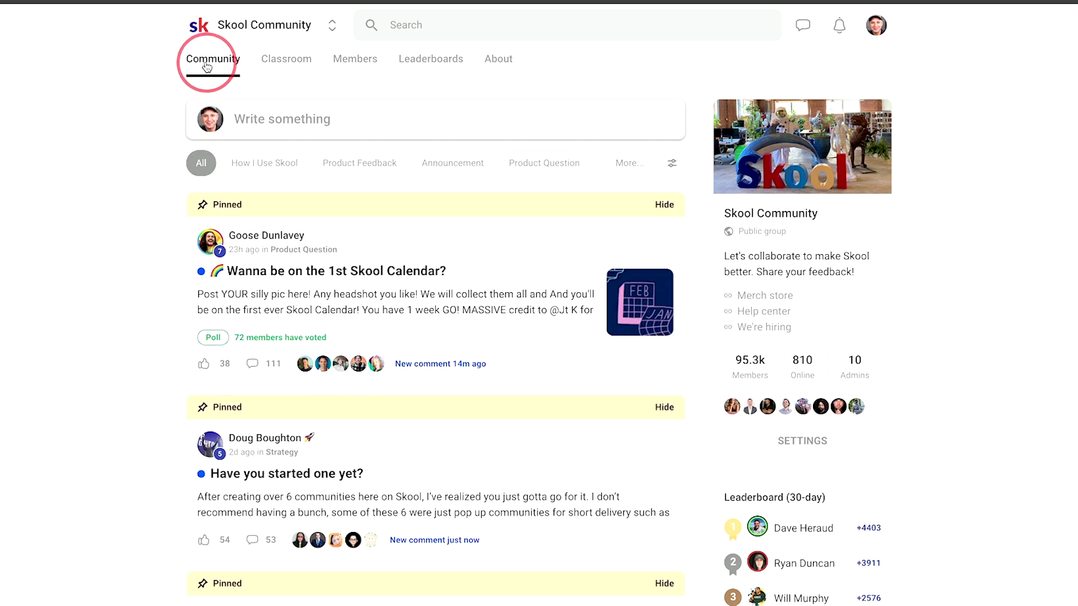
click(285, 60)
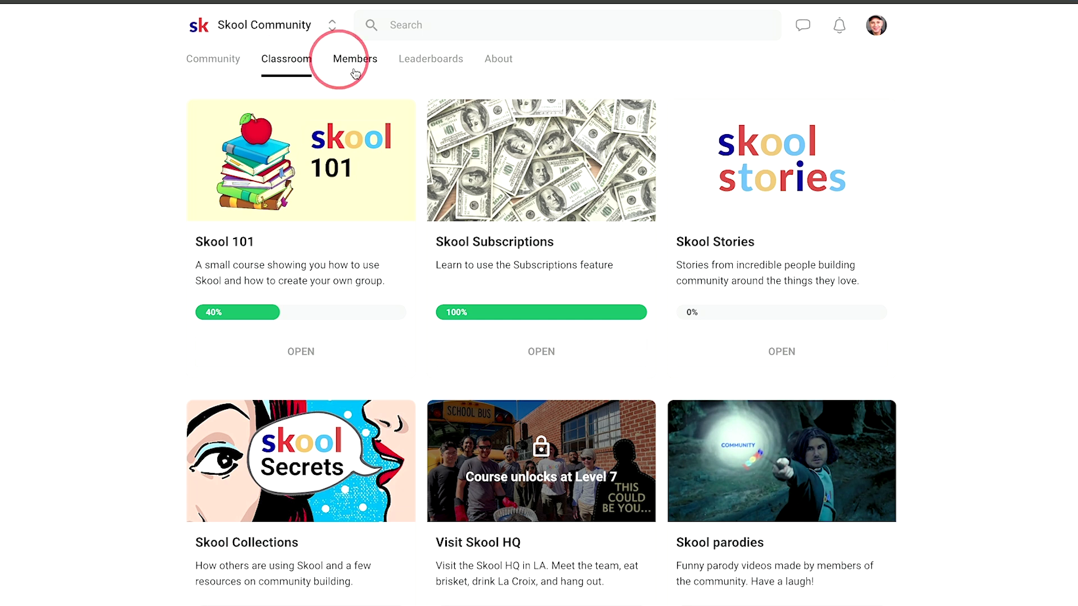